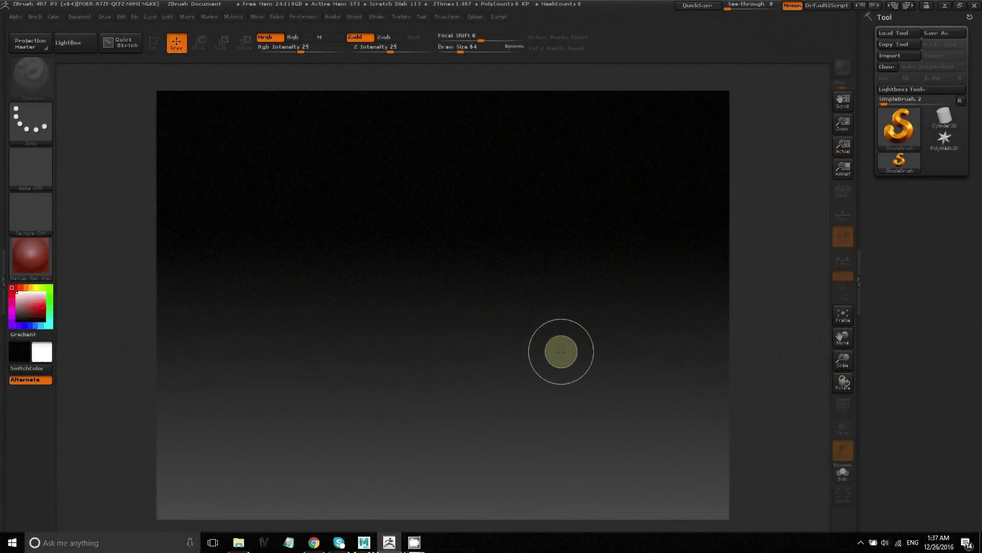
Step: Load the DynaMesh016 sphere project from the project library
left_click(77, 43)
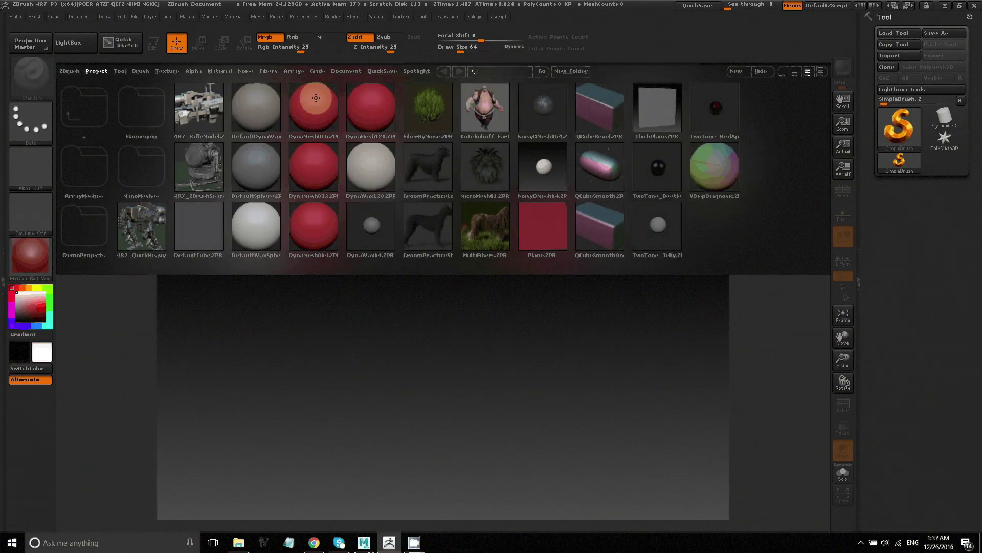
left_click(317, 98)
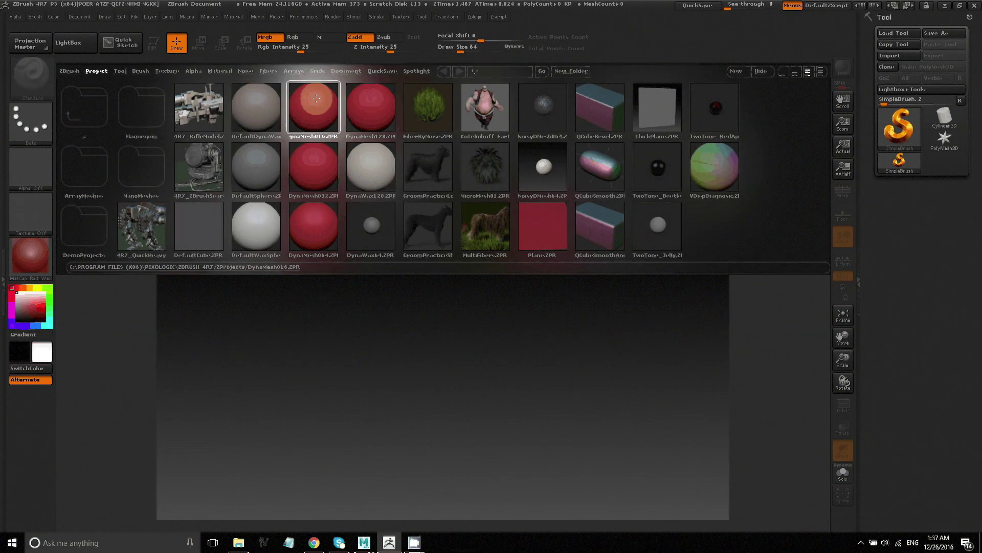
double_click(316, 98)
Step: Select the Clay brush, set its draw size to 165 and build up clay across the lower part of the sphere
left_click(32, 77)
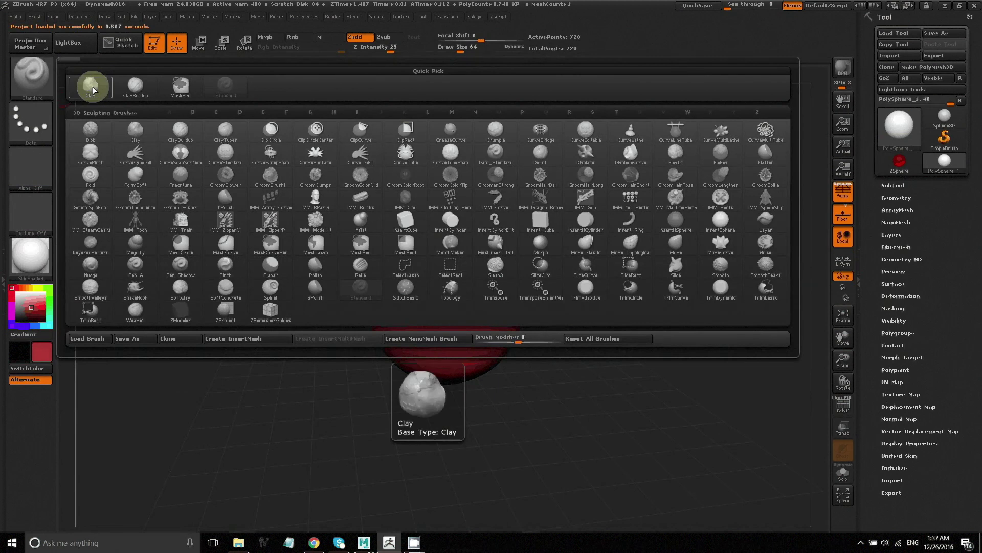
left_click(93, 90)
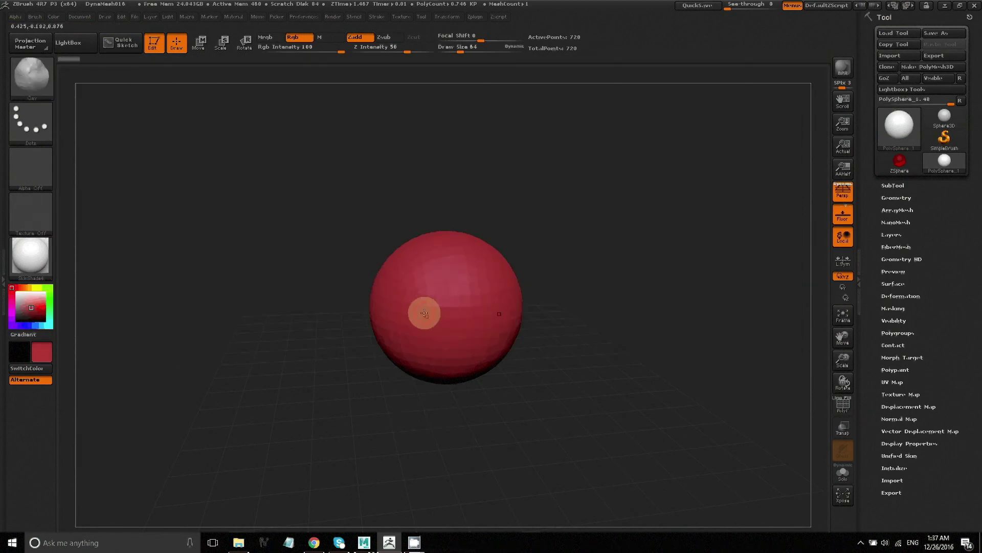
key("s")
mouse_move(429, 305)
left_mouse_down()
mouse_move(415, 294)
mouse_move(430, 296)
left_mouse_up()
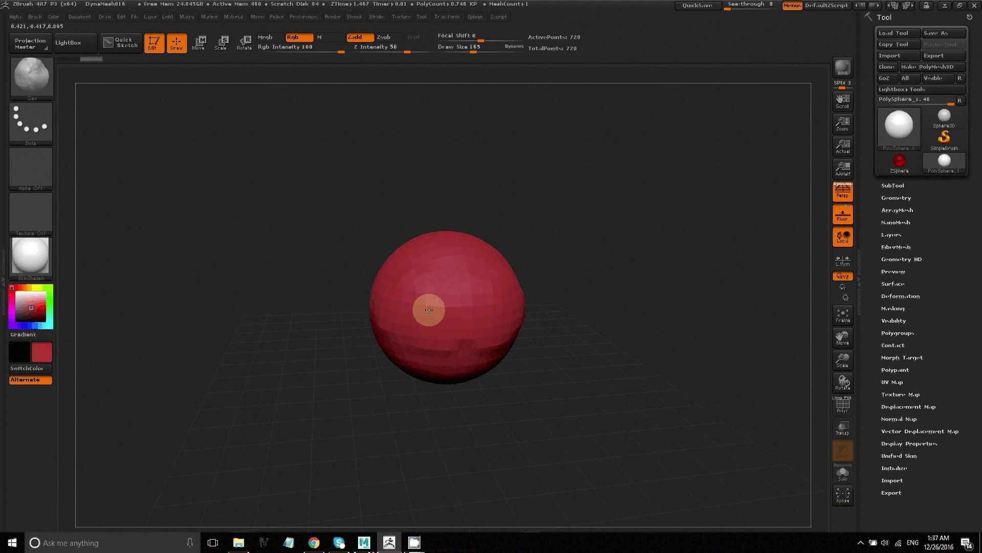
mouse_move(424, 323)
left_mouse_down()
mouse_move(400, 321)
mouse_move(430, 331)
mouse_move(485, 290)
left_mouse_up()
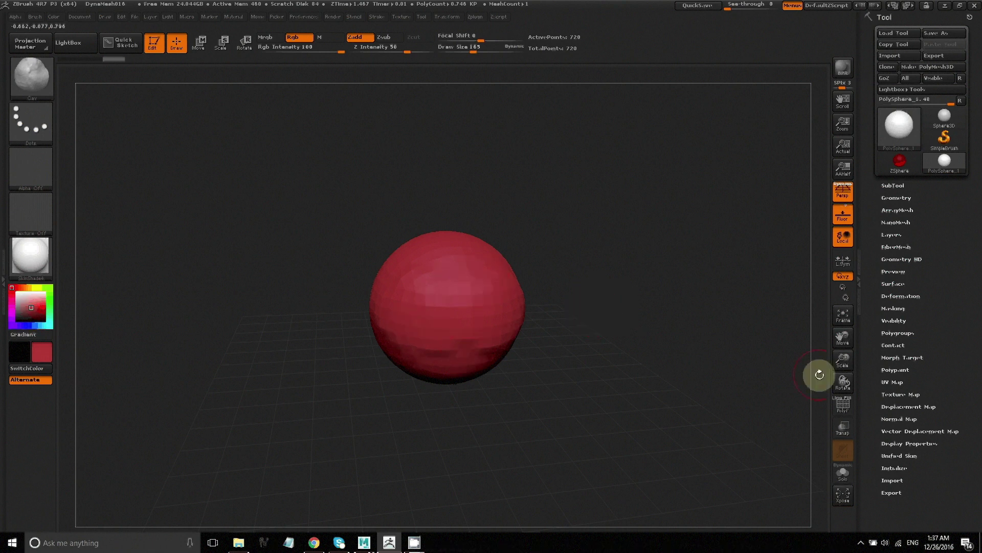
Step: Paint a broad mask over the front and lower area of the sphere
left_click_drag(845, 383, 840, 344)
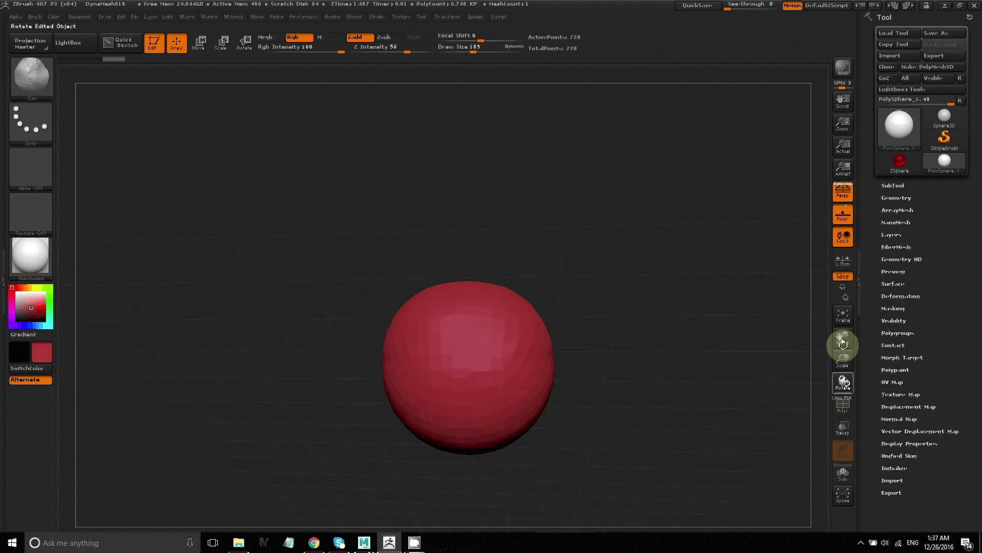
key("ctrl")
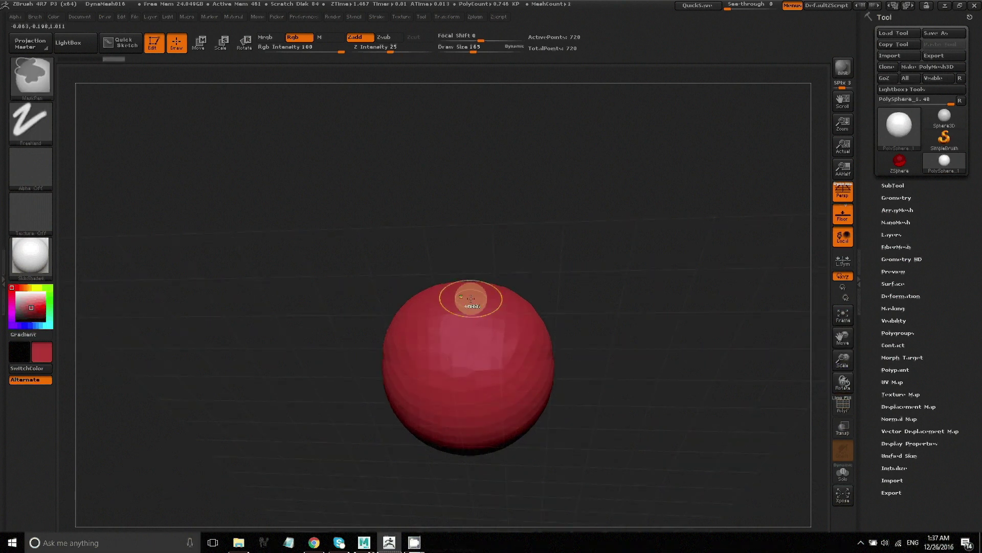
mouse_move(423, 351)
left_mouse_down("ctrl")
mouse_move(424, 389)
mouse_move(446, 399)
mouse_move(463, 367)
mouse_move(477, 372)
mouse_move(451, 349)
left_mouse_up("ctrl")
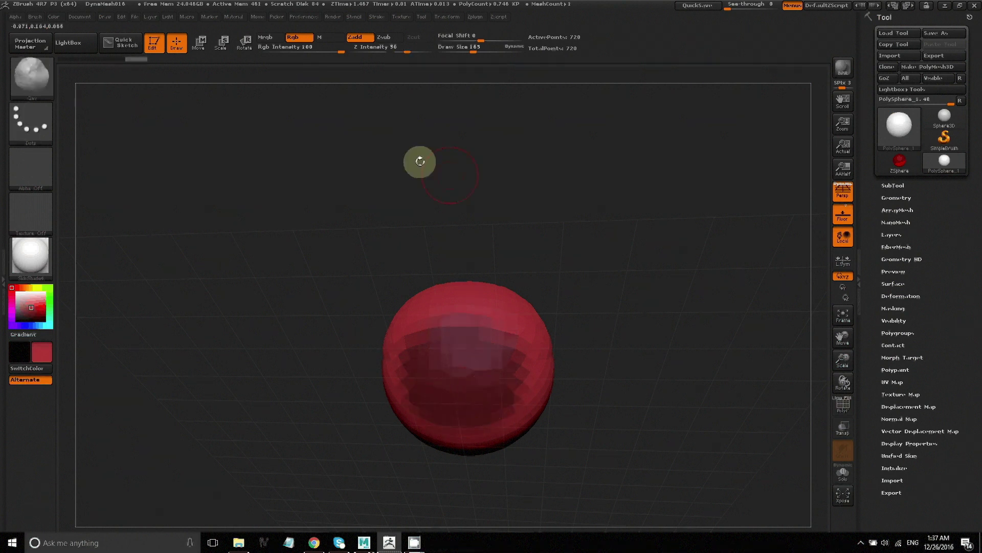
Step: Switch to the Transpose brush and draw an action line from the sphere's front down past its lower edge
left_click(37, 75)
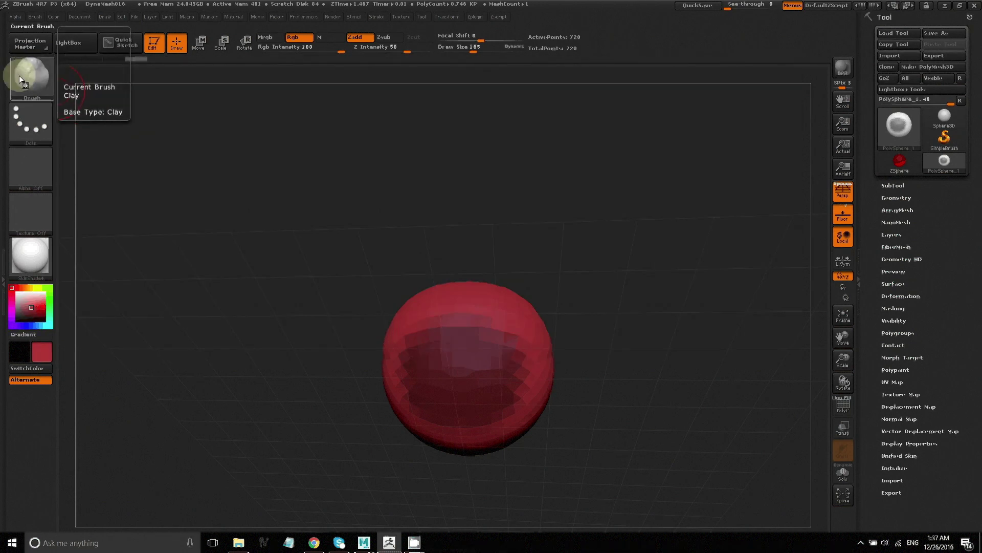
left_click(19, 75)
key("t")
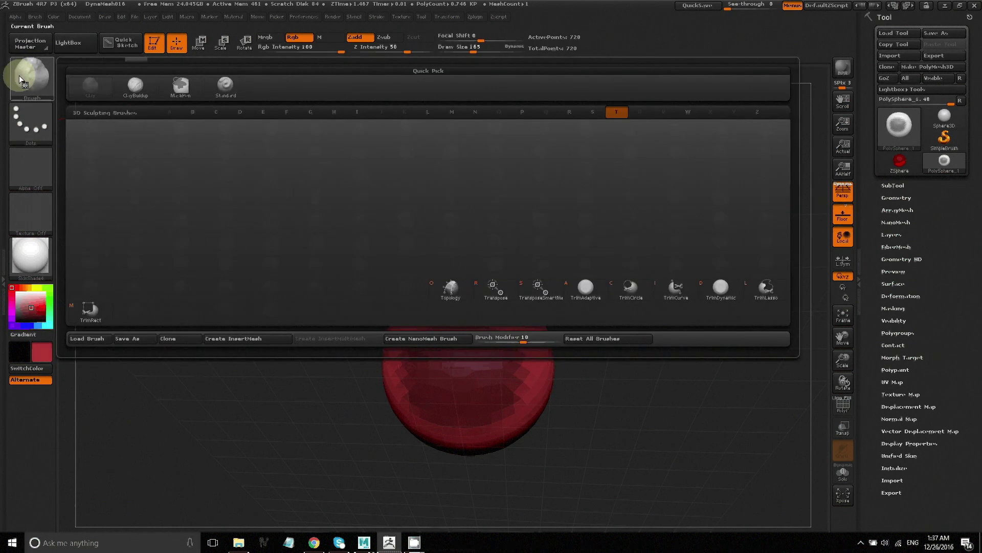
left_click(495, 293)
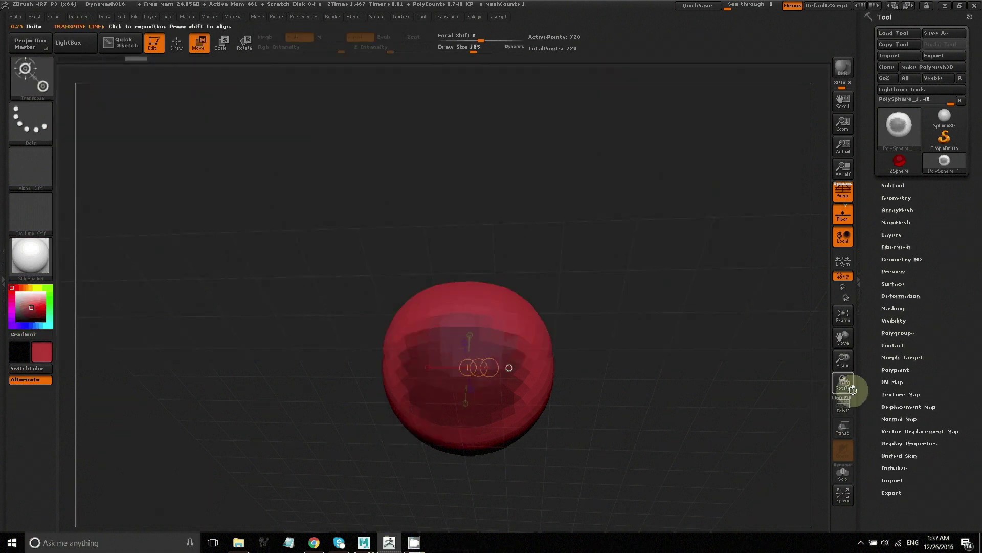
left_click_drag(842, 384, 844, 410)
left_click_drag(435, 308, 458, 486)
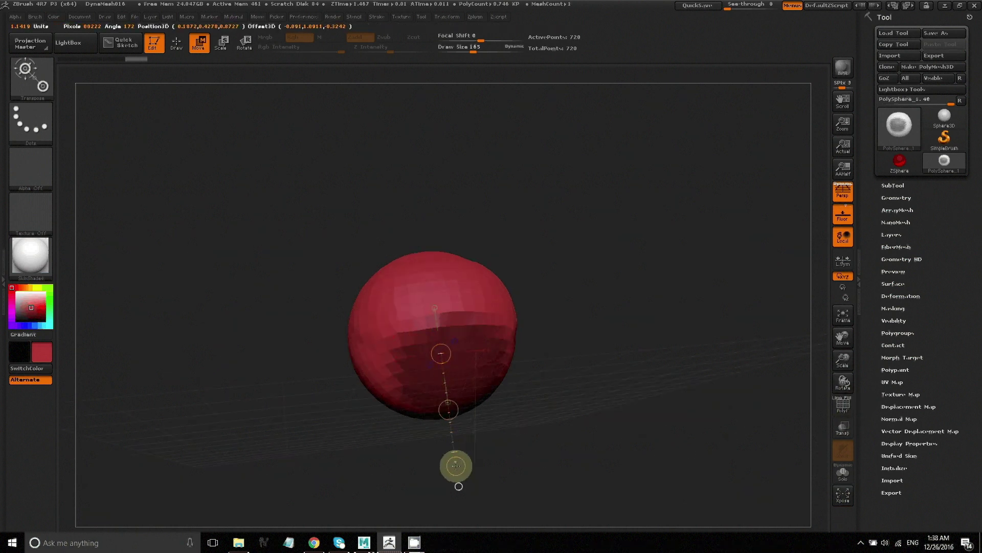
Step: Try to move the unmasked part of the sphere upward along the transpose line, and undo the move
left_click_drag(447, 410, 423, 271)
left_click_drag(358, 344, 464, 336, "alt")
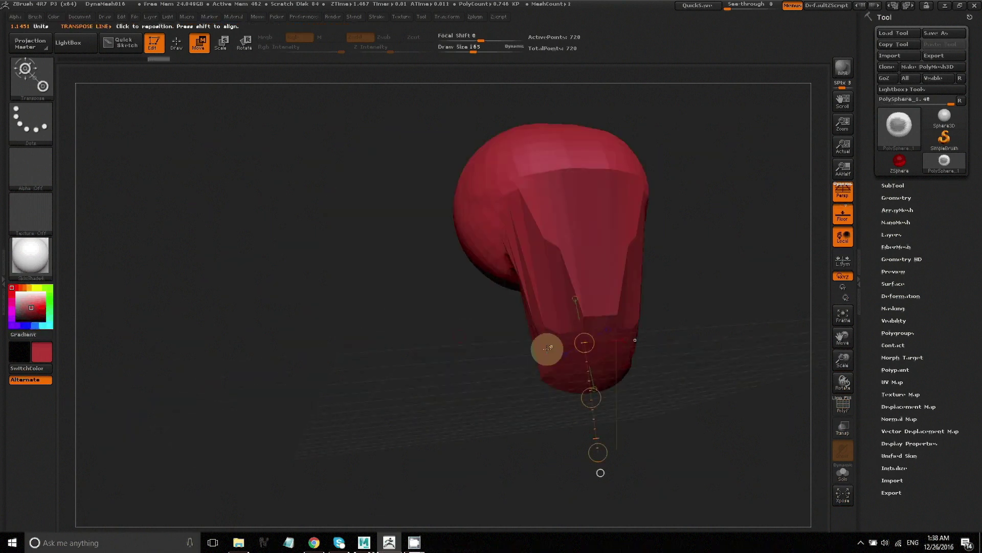
key("ctrl+z")
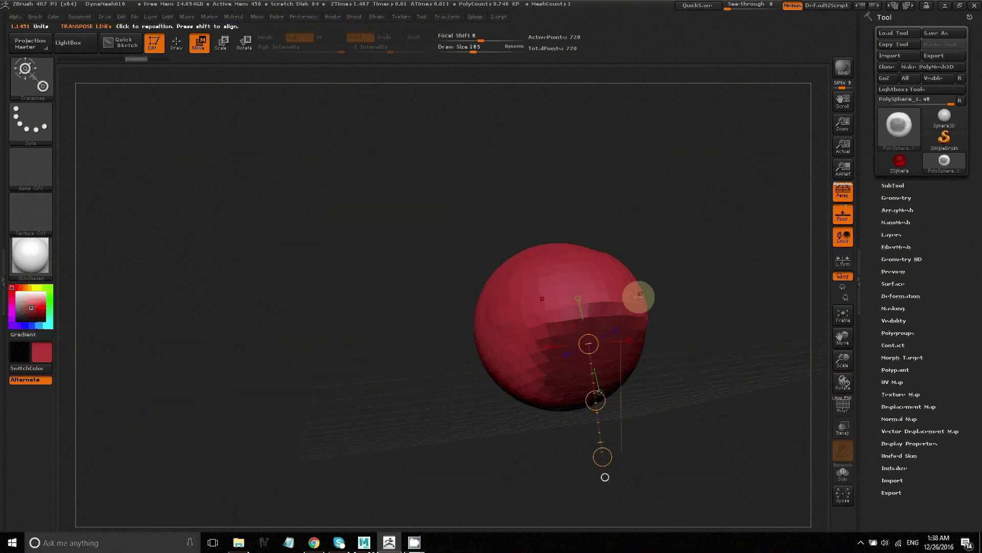
Step: Invert the mask to pull the sphere's front patch downward into a long jaw shape, and clear the mask
key("ctrl+i")
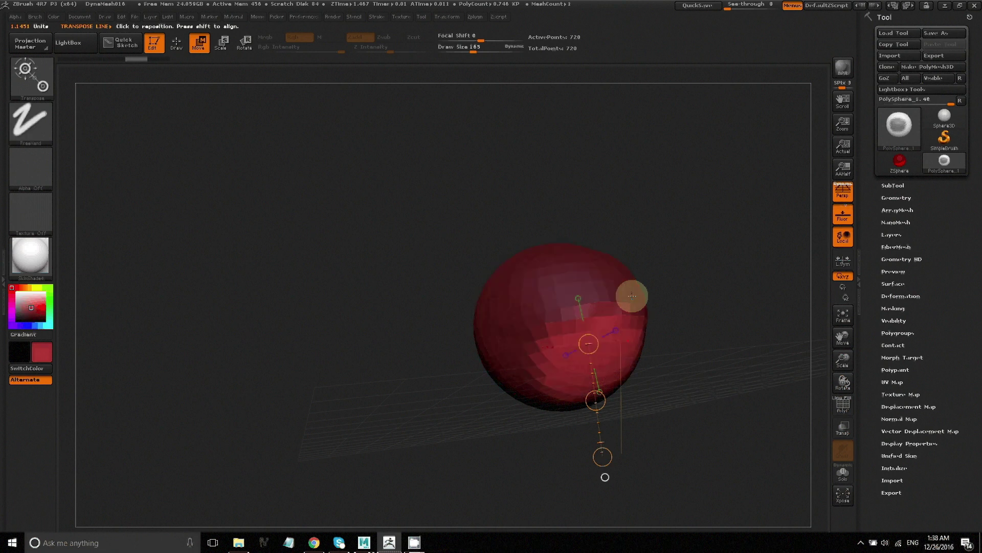
left_click_drag(618, 399, 619, 512)
left_click_drag(598, 403, 578, 403)
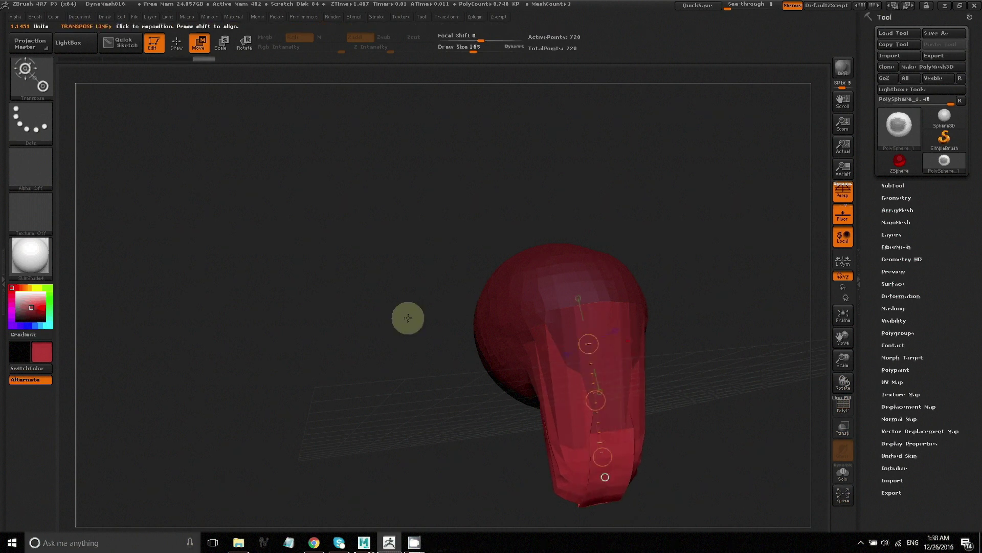
key("ctrl")
left_click_drag(281, 245, 362, 321, "ctrl")
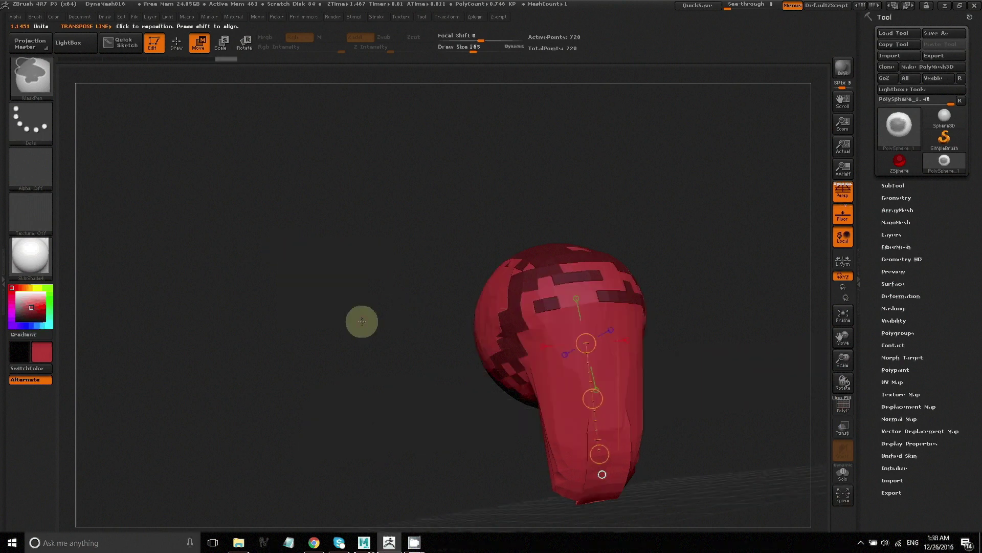
Step: Smooth the jaw's junction with the sphere and its pointed tip, and recalculate the DynaMesh
mouse_move(844, 382)
left_mouse_down()
mouse_move(803, 390)
mouse_move(824, 390)
mouse_move(809, 383)
left_mouse_up()
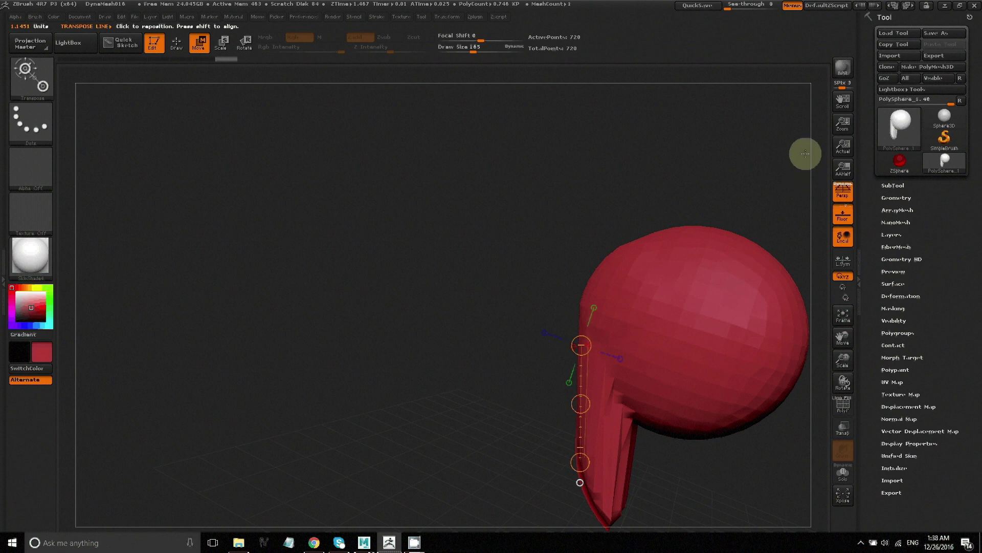
left_click(36, 81)
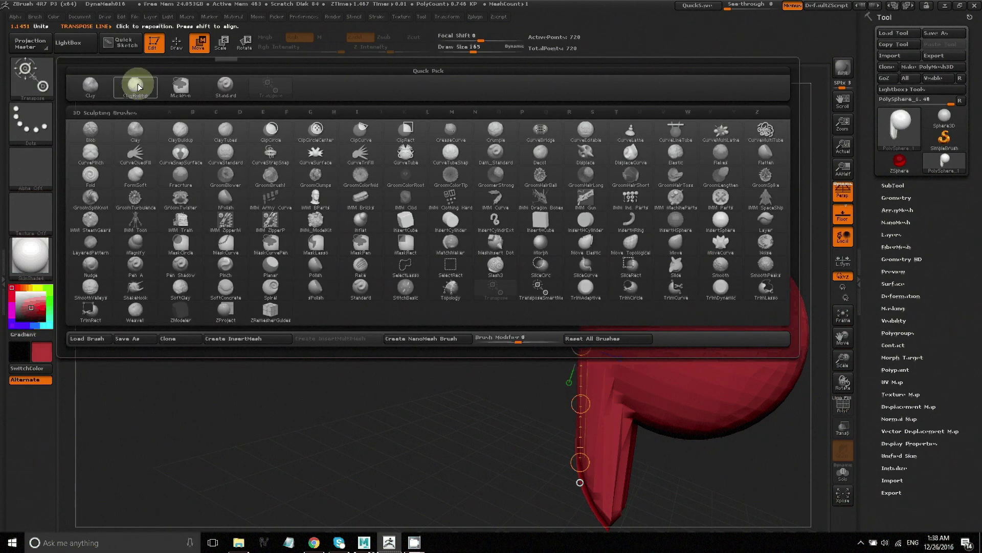
left_click(90, 86)
mouse_move(622, 395)
left_mouse_down()
mouse_move(636, 467)
mouse_move(634, 399)
mouse_move(661, 426)
mouse_move(604, 487)
left_mouse_up()
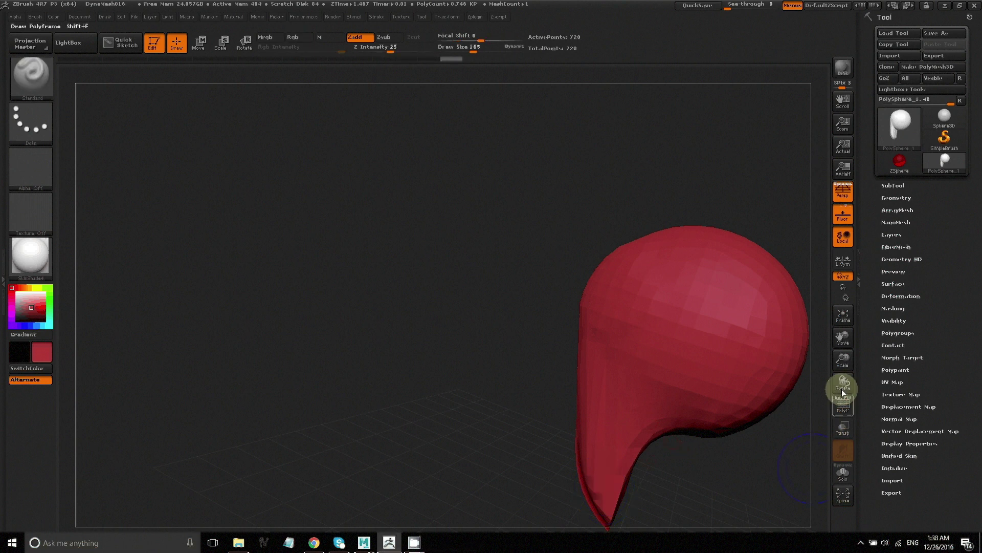
left_click_drag(843, 336, 779, 269)
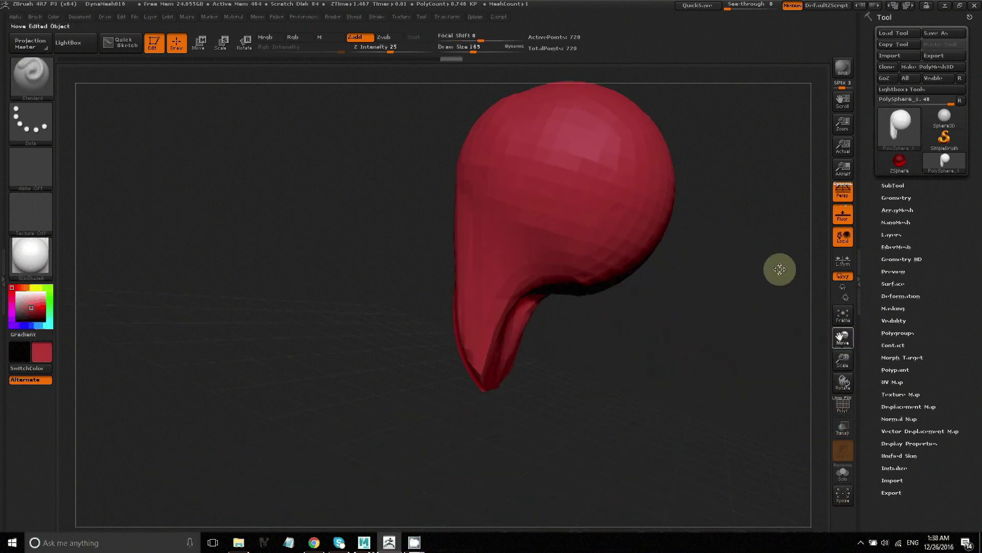
left_click_drag(496, 377, 487, 381, "shift")
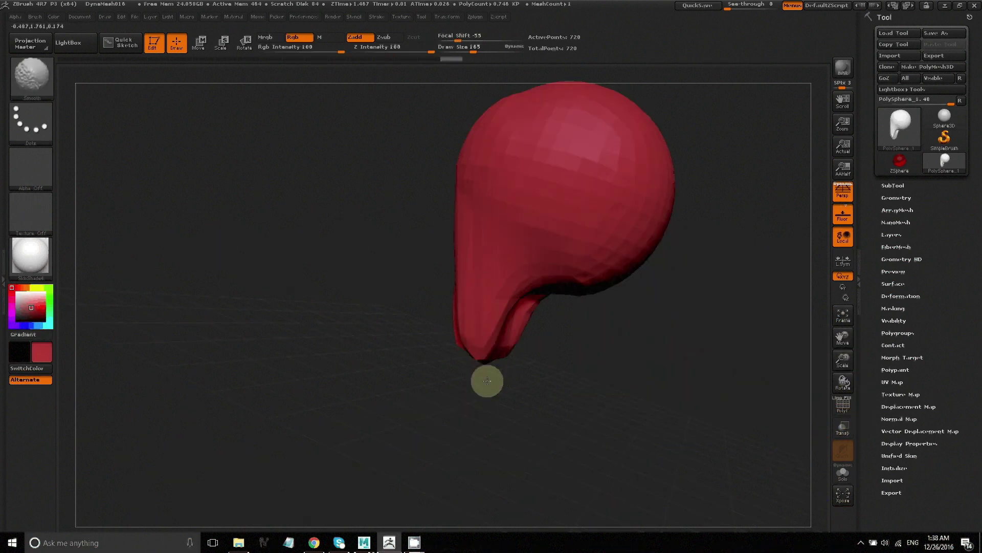
left_click_drag(415, 340, 403, 358, "ctrl")
Step: Reduce the draw size to 62, mask a small ear patch on the side of the head and invert the mask
left_click_drag(845, 384, 846, 385)
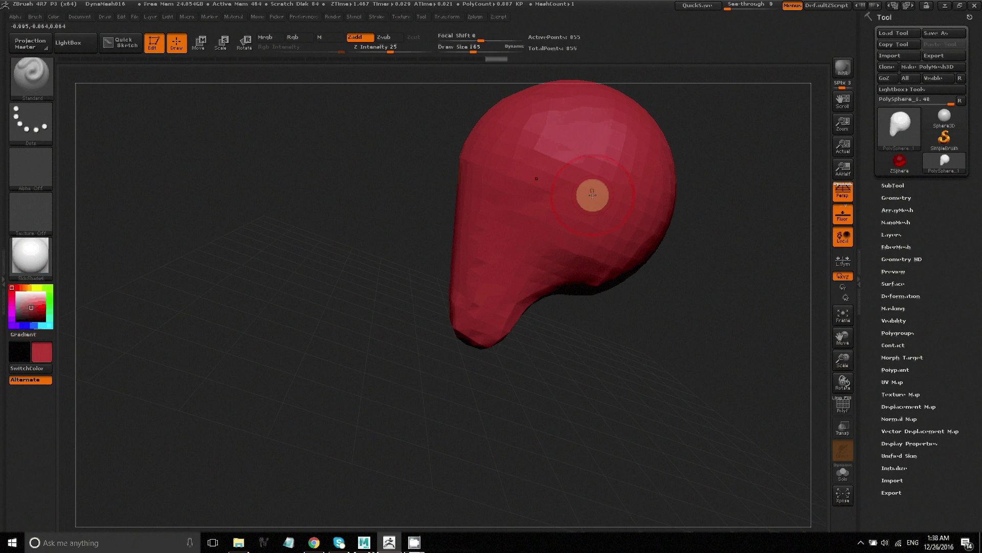
key("shift")
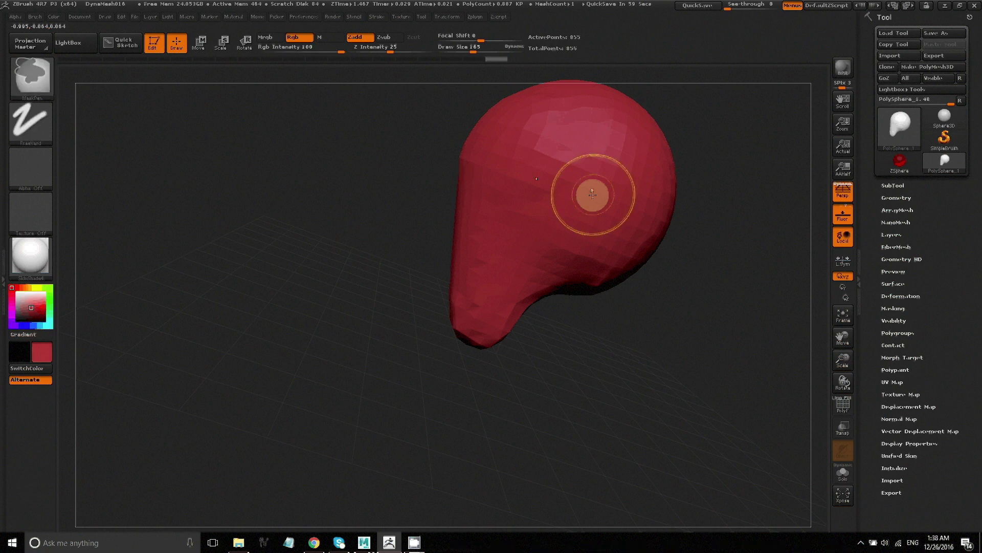
key("s")
mouse_move(593, 197)
left_mouse_down()
mouse_move(580, 200)
mouse_move(598, 208)
mouse_move(588, 228)
mouse_move(567, 233)
mouse_move(588, 220)
mouse_move(592, 187)
mouse_move(581, 224)
mouse_move(584, 187)
mouse_move(579, 224)
left_mouse_up()
key("ctrl")
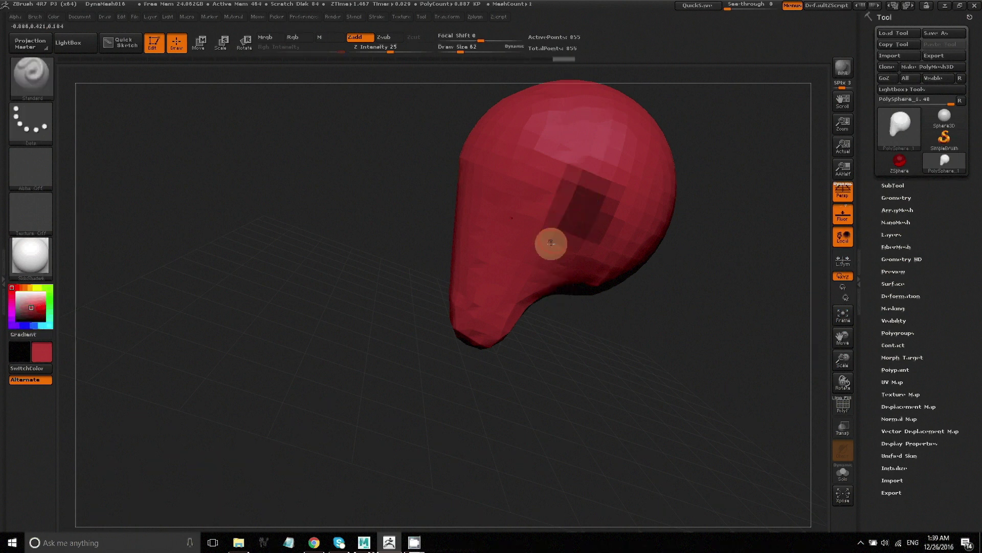
left_click(321, 238, "ctrl")
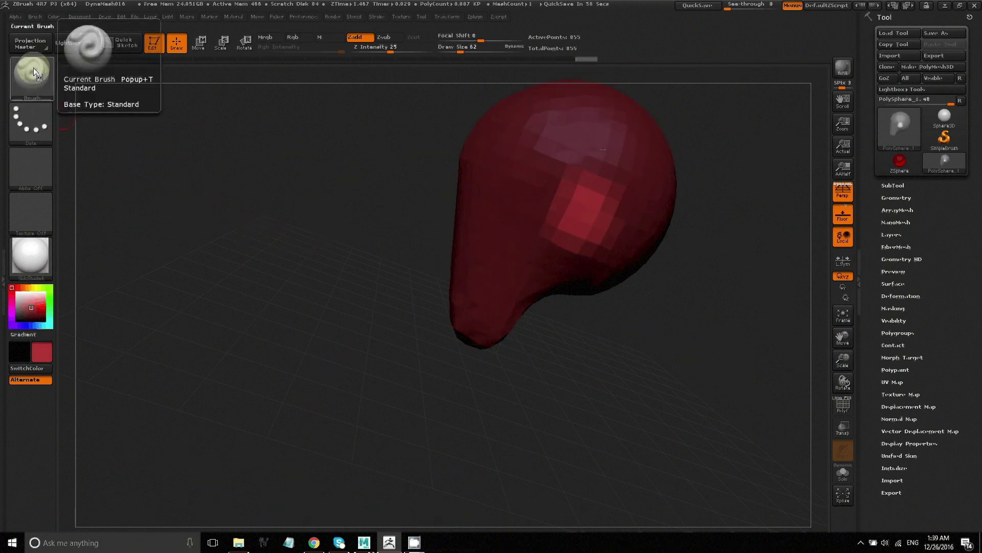
Step: Set the draw size to 181 and build the unmasked side patches outward into ears with the Standard brush
key("s")
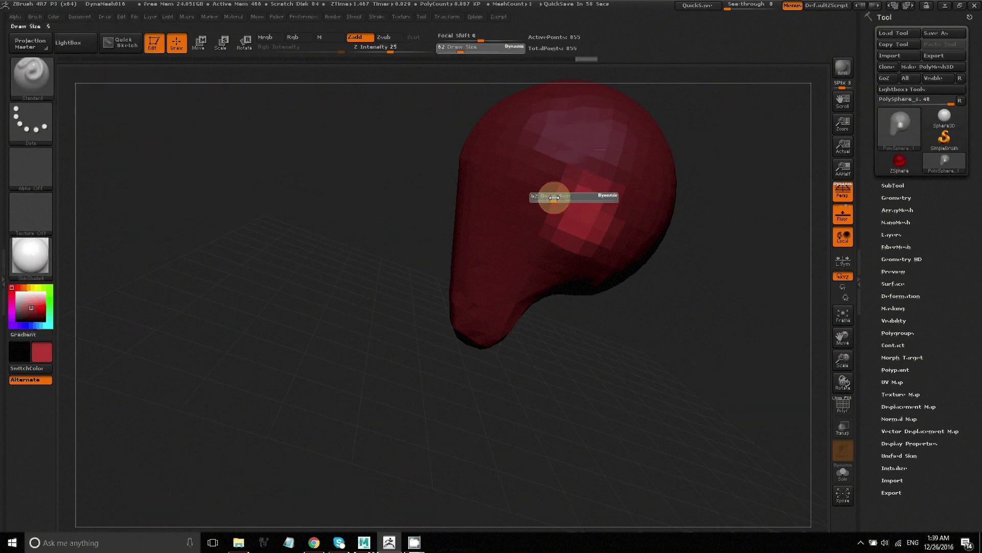
left_click(568, 198)
mouse_move(587, 215)
left_mouse_down()
mouse_move(584, 233)
mouse_move(583, 210)
mouse_move(557, 232)
left_mouse_up()
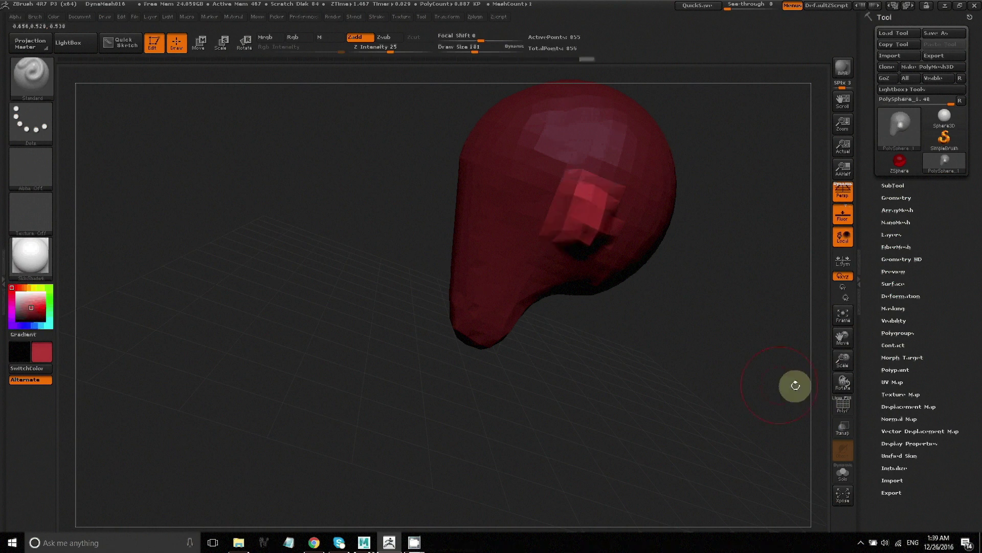
mouse_move(839, 384)
left_mouse_down()
mouse_move(859, 392)
mouse_move(847, 388)
left_mouse_up()
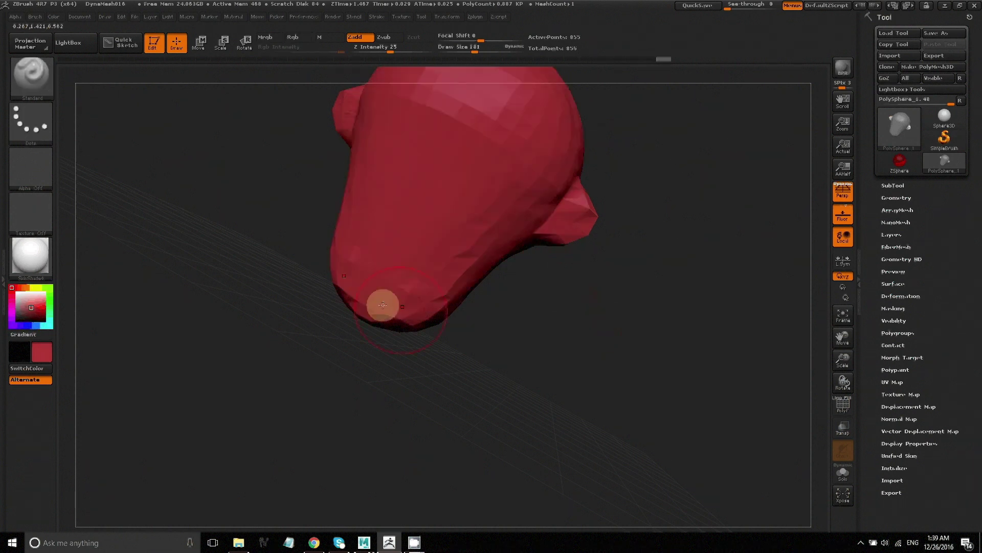
Step: Select the Move Topological brush and pull the lower edges of the ears downward
left_click(40, 81)
key("m")
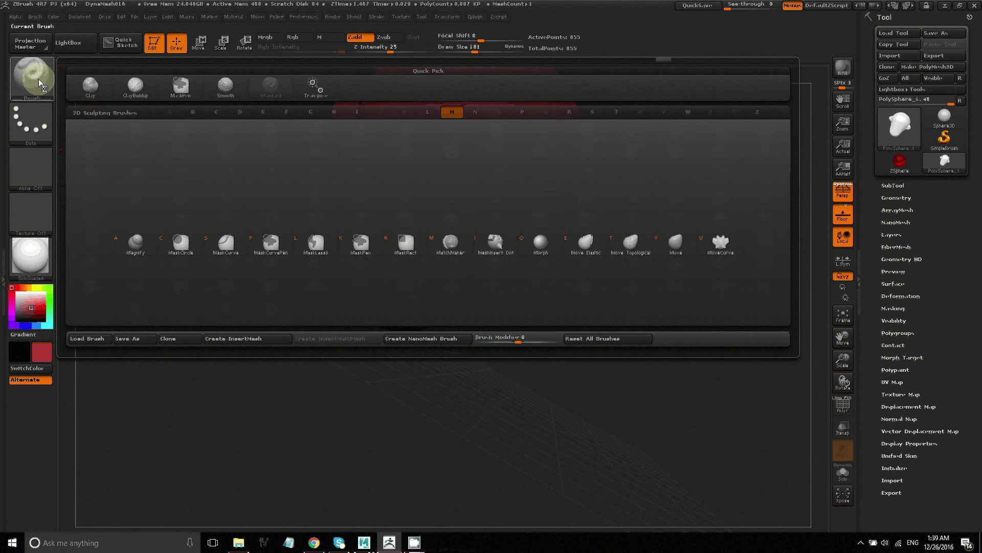
key("v")
left_click(36, 74)
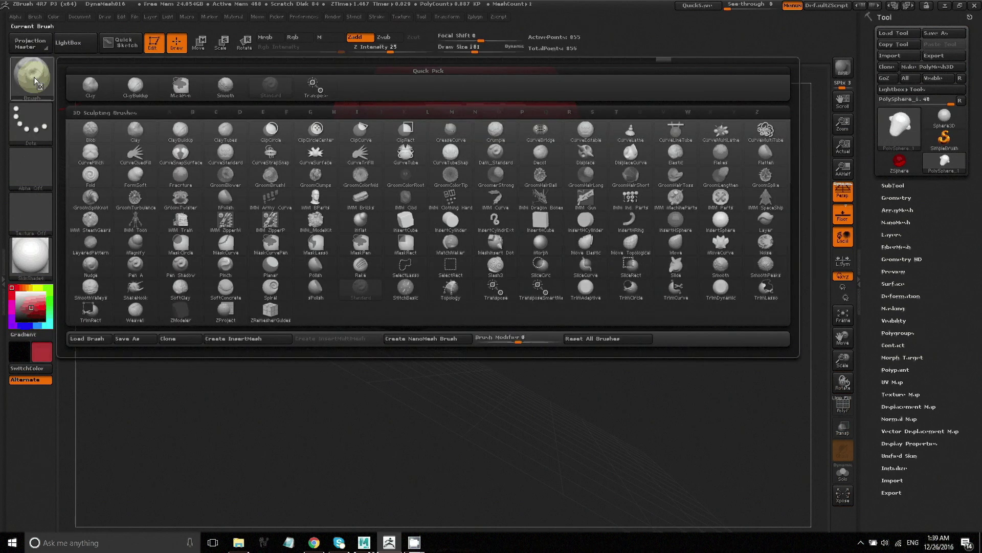
key("m")
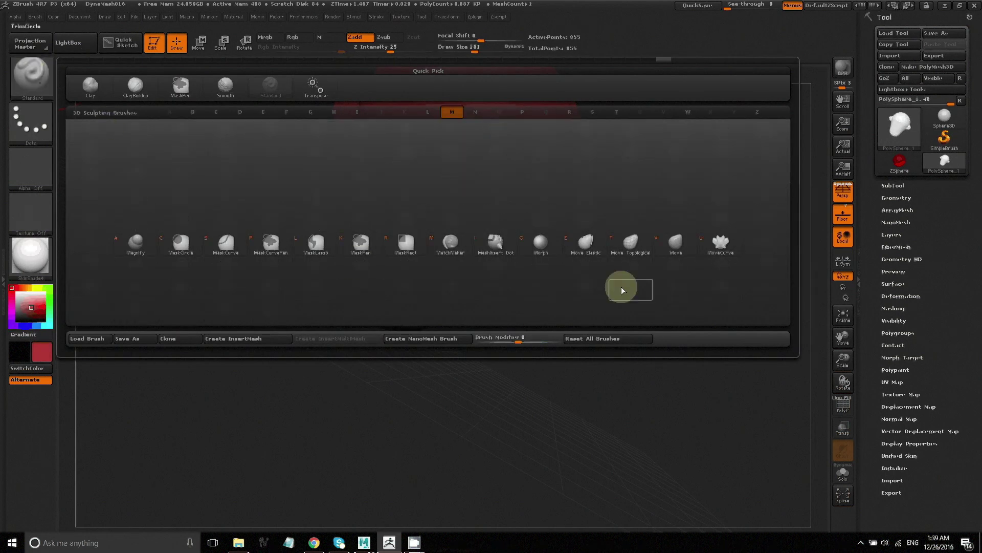
left_click(633, 241)
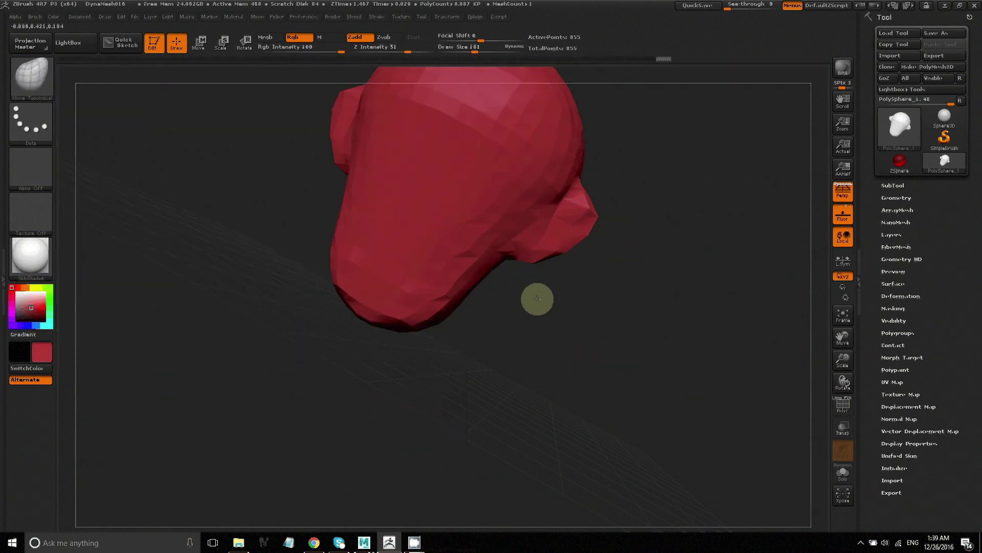
mouse_move(844, 388)
left_mouse_down()
mouse_move(829, 386)
mouse_move(847, 390)
mouse_move(844, 383)
left_mouse_up()
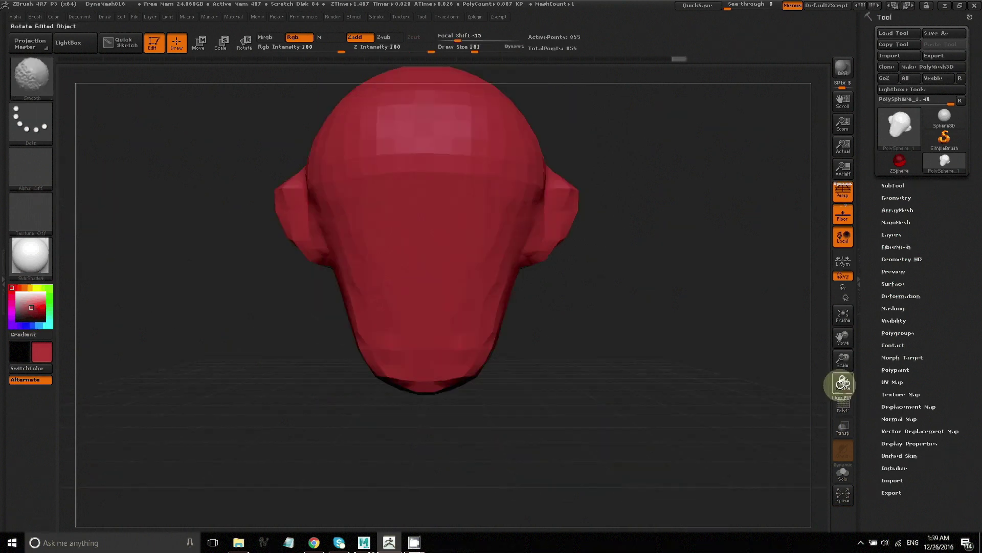
Step: Select the Standard brush, reduce the draw size to 50 and mask a nose-shaped area down the centre of the face
left_click(31, 80)
left_click(237, 81)
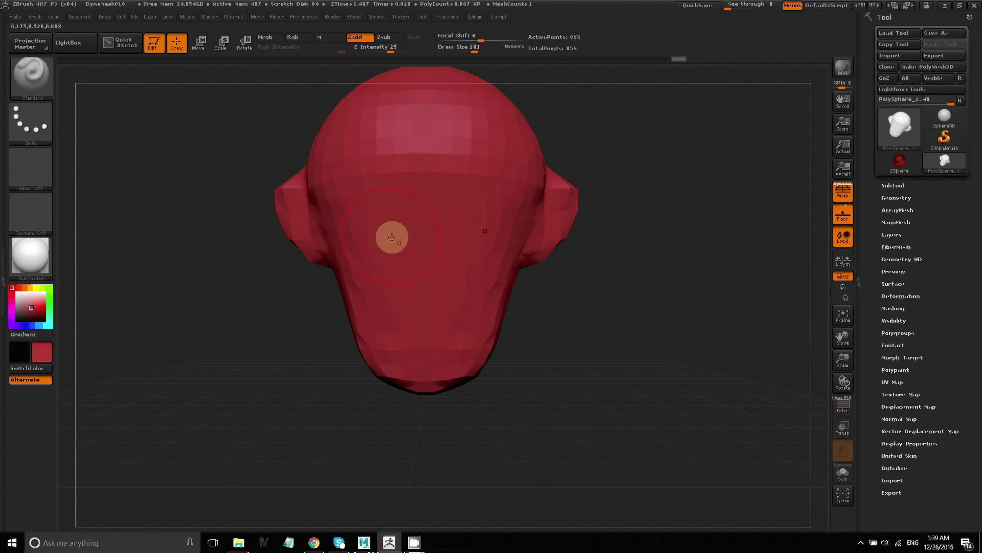
key("s")
mouse_move(425, 232)
left_mouse_down()
mouse_move(413, 232)
mouse_move(429, 231)
mouse_move(435, 252)
mouse_move(426, 159)
mouse_move(437, 239)
mouse_move(403, 242)
left_mouse_up()
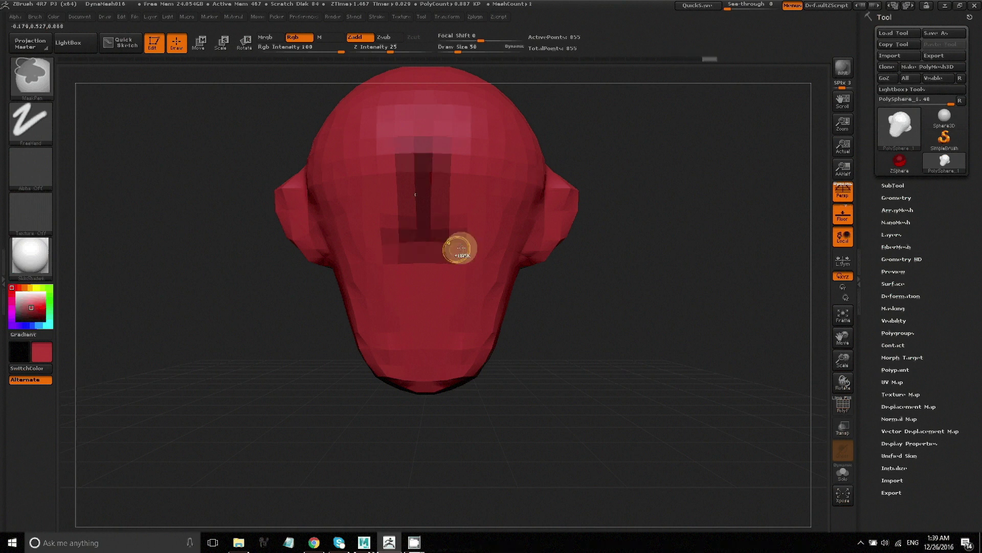
Step: Invert the nose mask and pull the unmasked area outward into a pointed nose with an enlarged Move Topological brush
left_click_drag(844, 381, 824, 388)
left_click(30, 85)
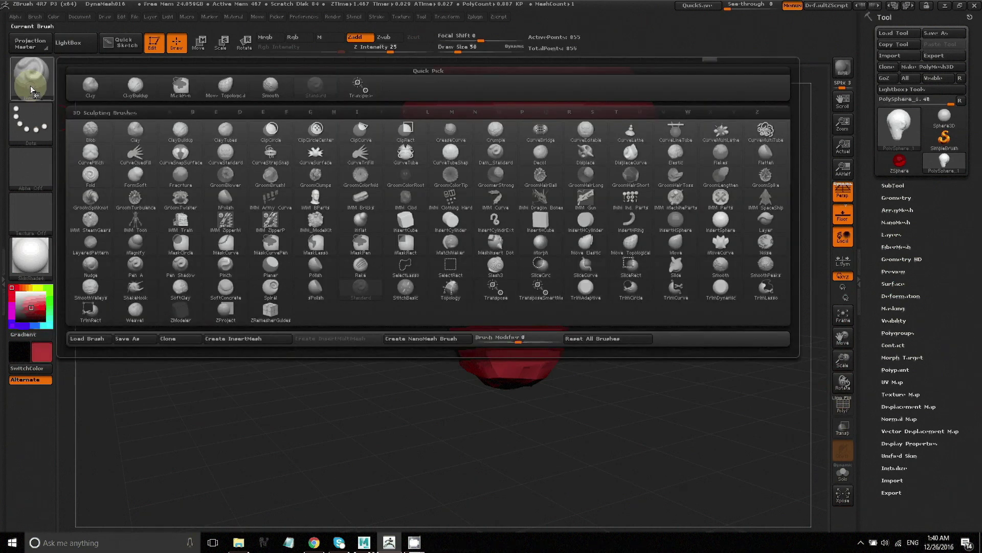
left_click(38, 83)
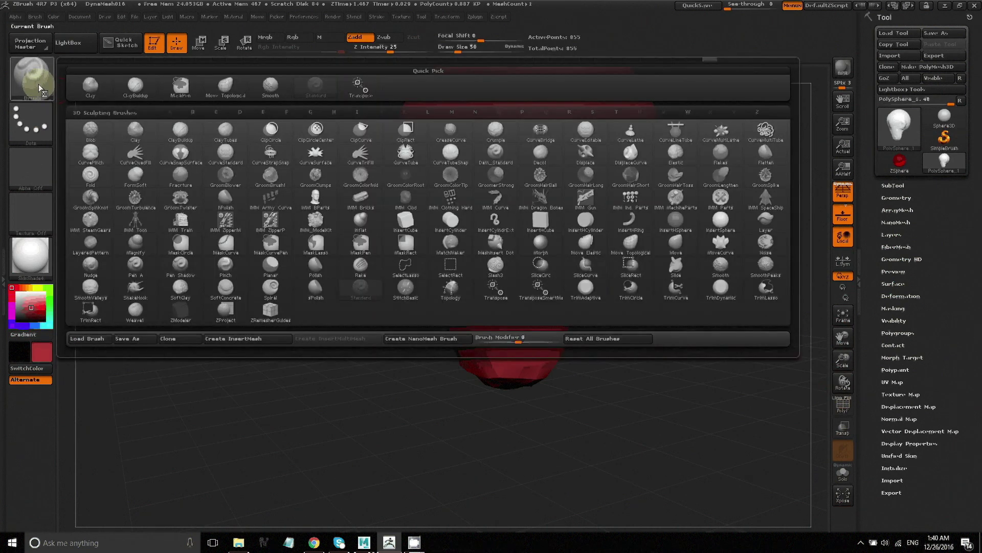
left_click(228, 84)
key("s")
mouse_move(394, 216)
left_mouse_down()
mouse_move(412, 215)
mouse_move(368, 215)
left_mouse_up()
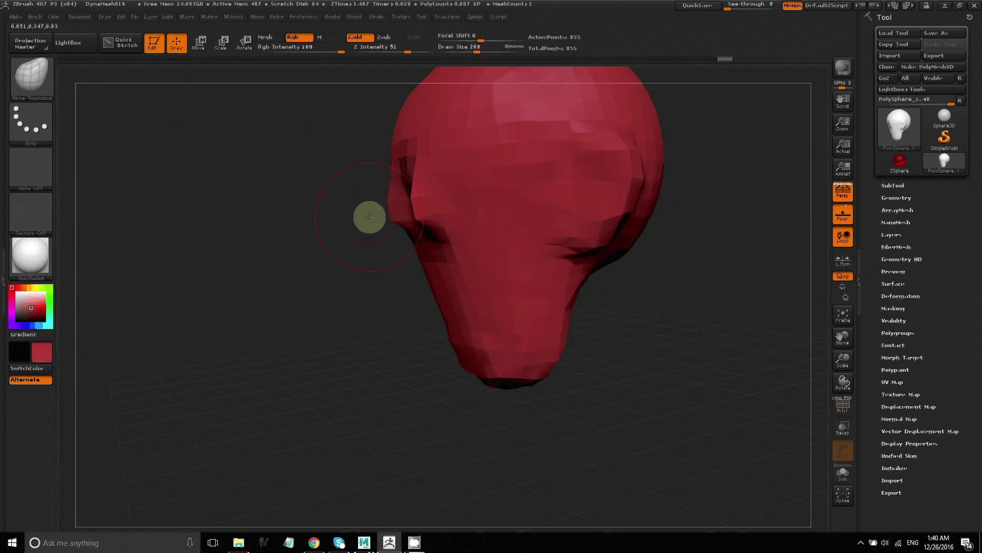
key("ctrl")
key("ctrl+z")
left_click(241, 256, "ctrl")
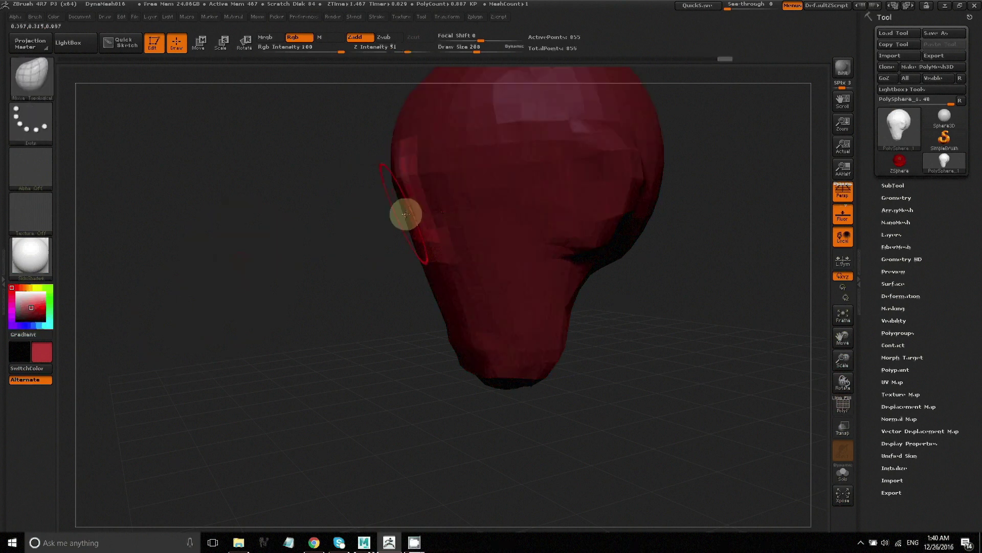
left_click_drag(415, 209, 293, 241)
Step: Switch back to the Standard brush, clear the mask and recalculate the DynaMesh with the new nose
key("ctrl")
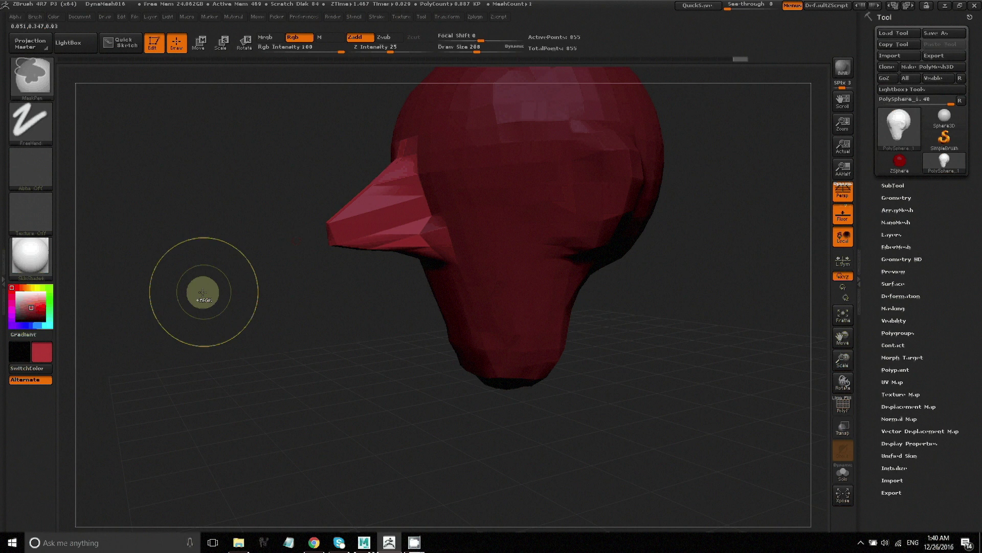
left_click(329, 329, "ctrl")
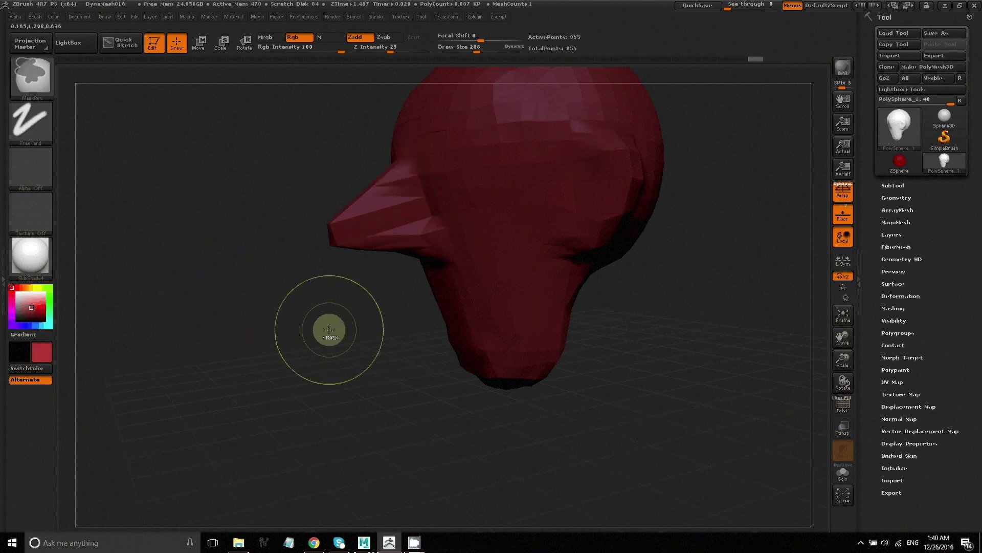
key("ctrl+z")
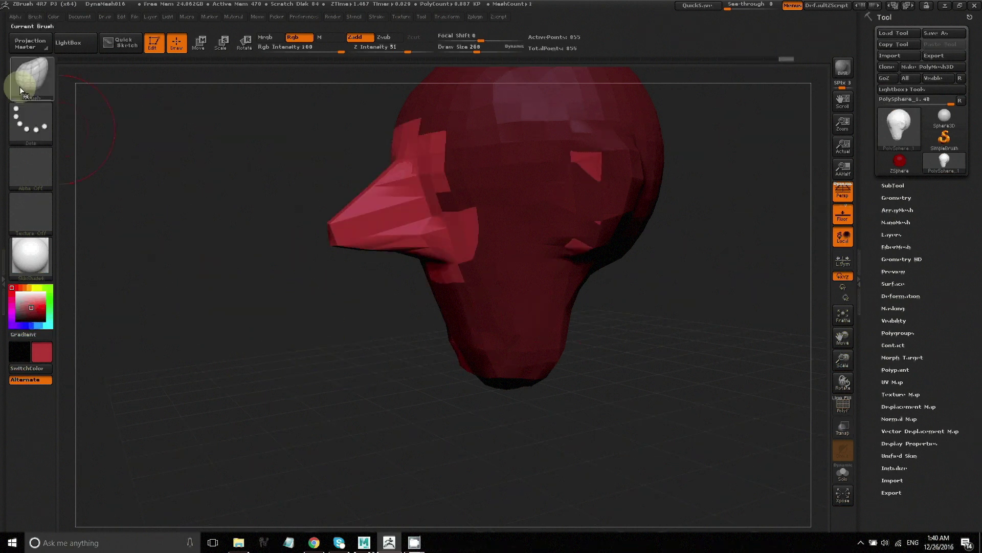
left_click(19, 78)
left_click(325, 89)
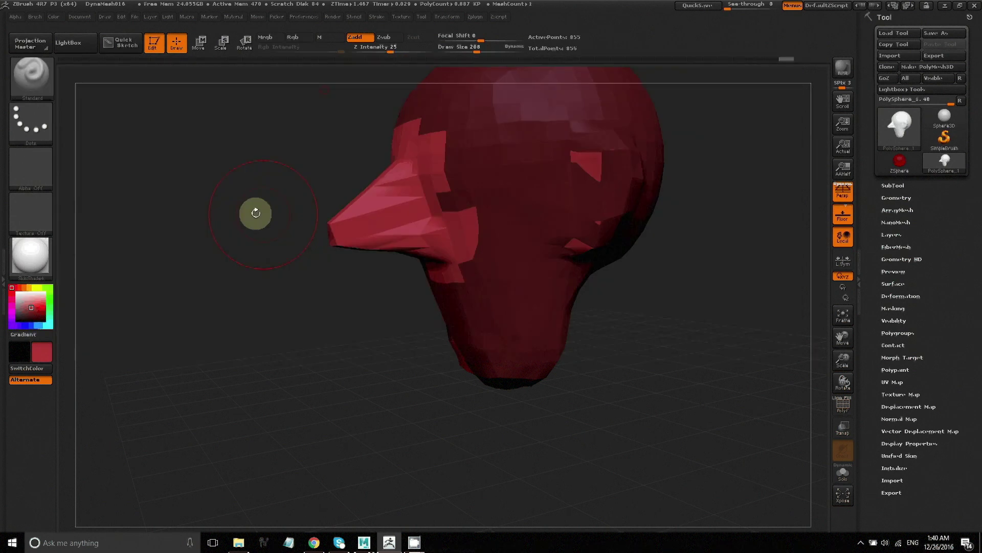
key("ctrl+a")
key("ctrl+z")
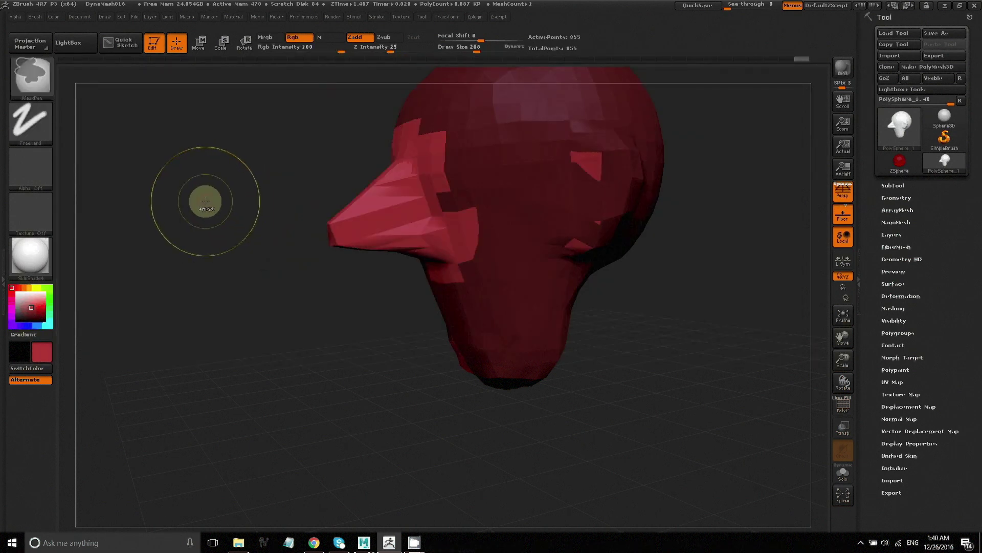
left_click_drag(205, 201, 148, 182, "ctrl")
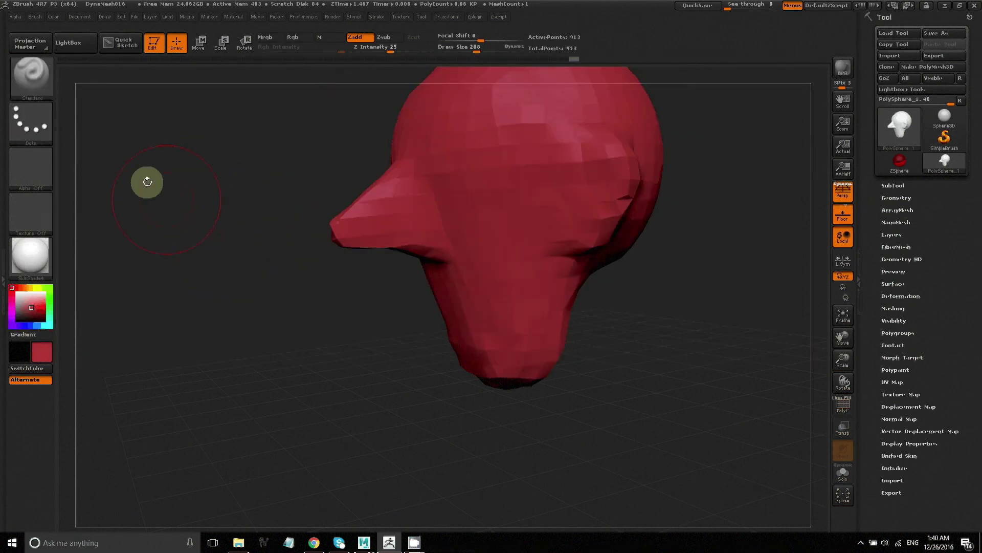
Step: Set the draw size to 53 and mask a short horizontal mouth strip below the nose
left_click(30, 76)
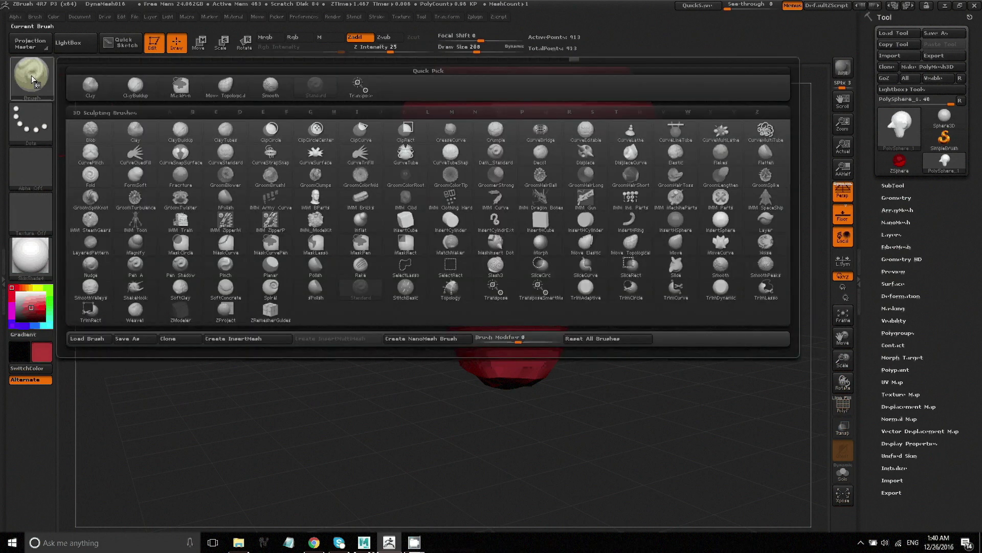
left_click(270, 152)
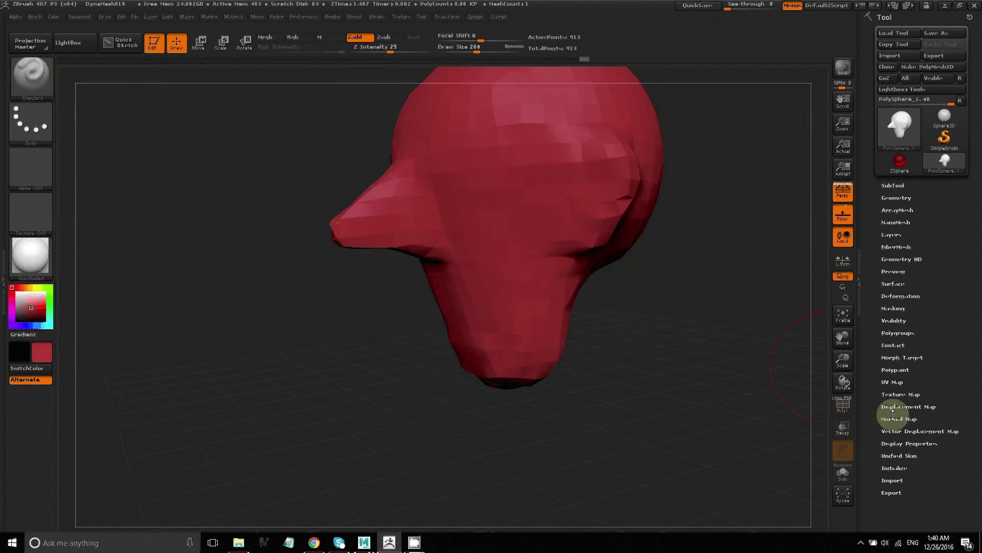
left_click_drag(845, 379, 863, 383)
left_click_drag(857, 383, 861, 386)
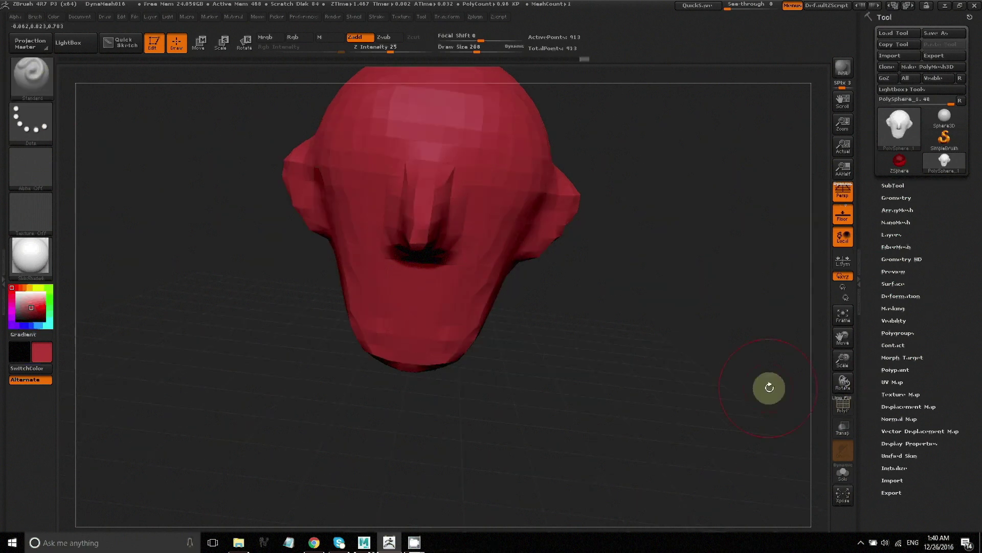
key("shift")
left_click_drag(839, 384, 840, 384, "shift")
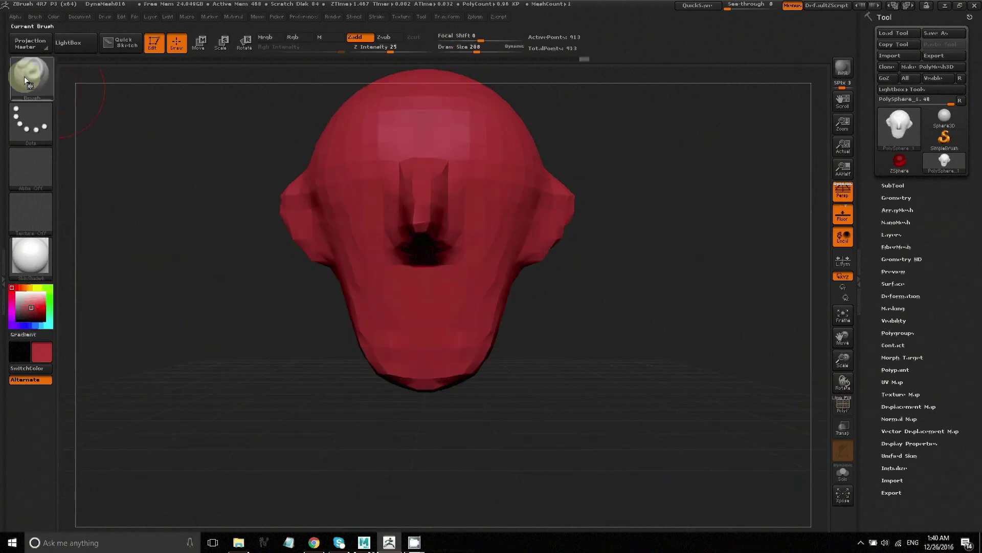
key("s")
left_click_drag(235, 297, 215, 299)
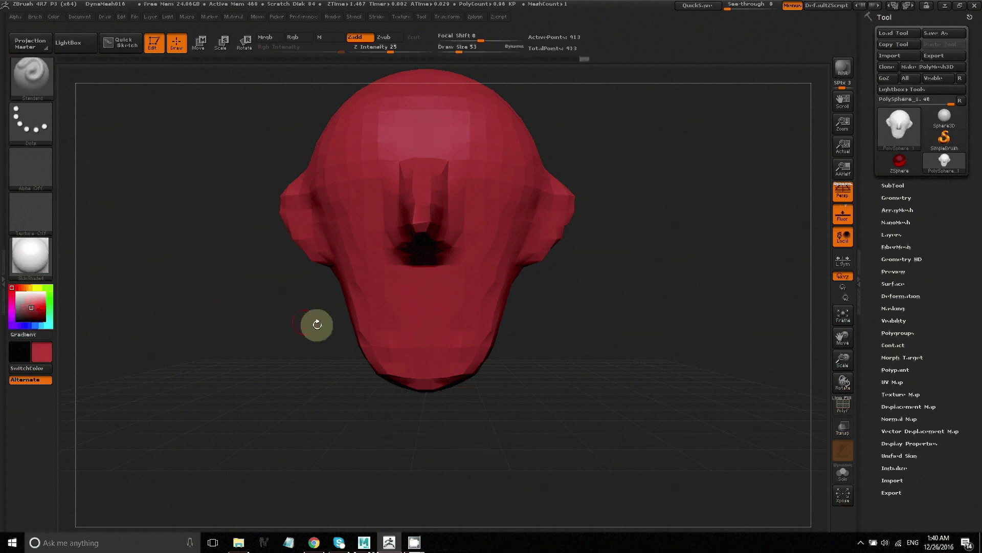
key("ctrl")
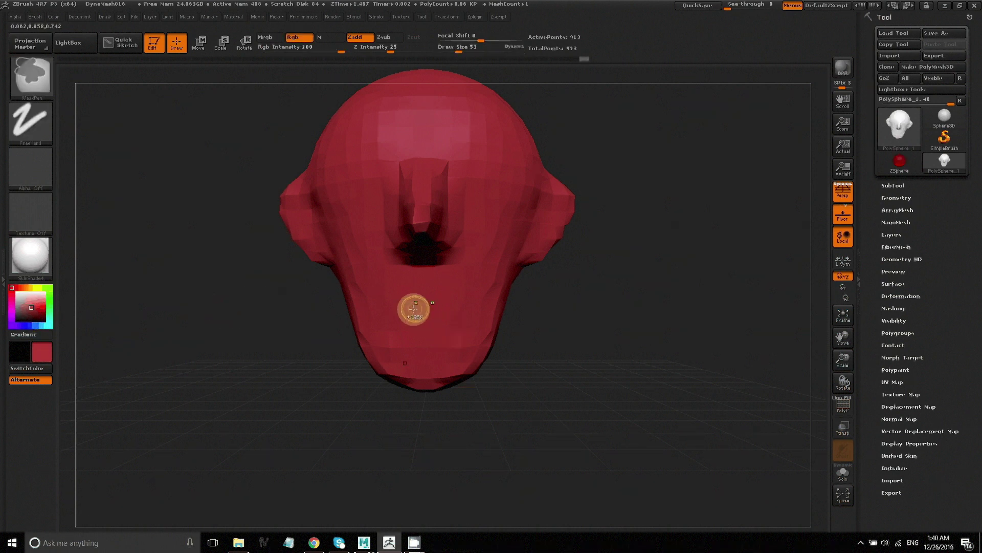
left_click_drag(402, 308, 440, 308, "ctrl")
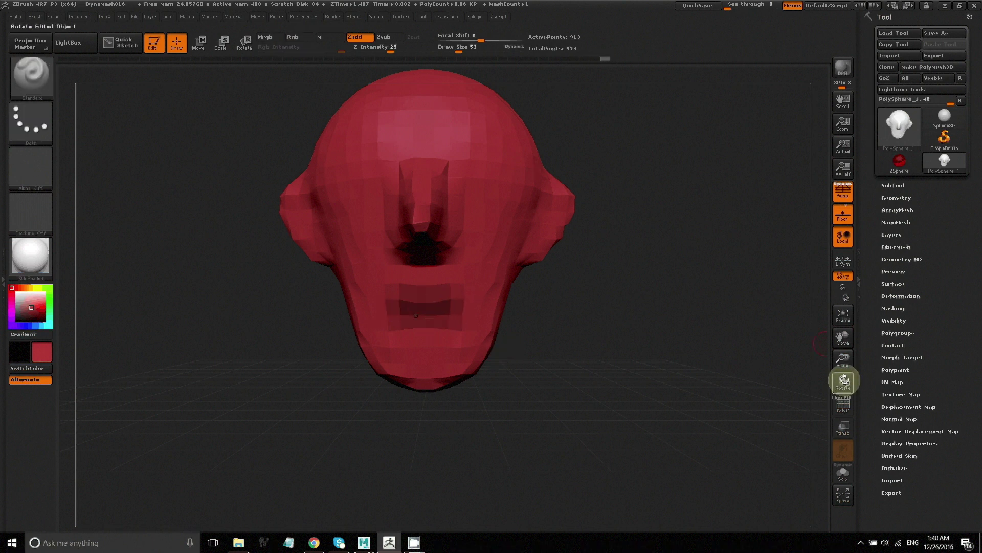
Step: Invert the mouth mask and build the lips outward with the Standard brush, then clear the mask and recalculate the DynaMesh
left_click_drag(845, 380, 844, 391)
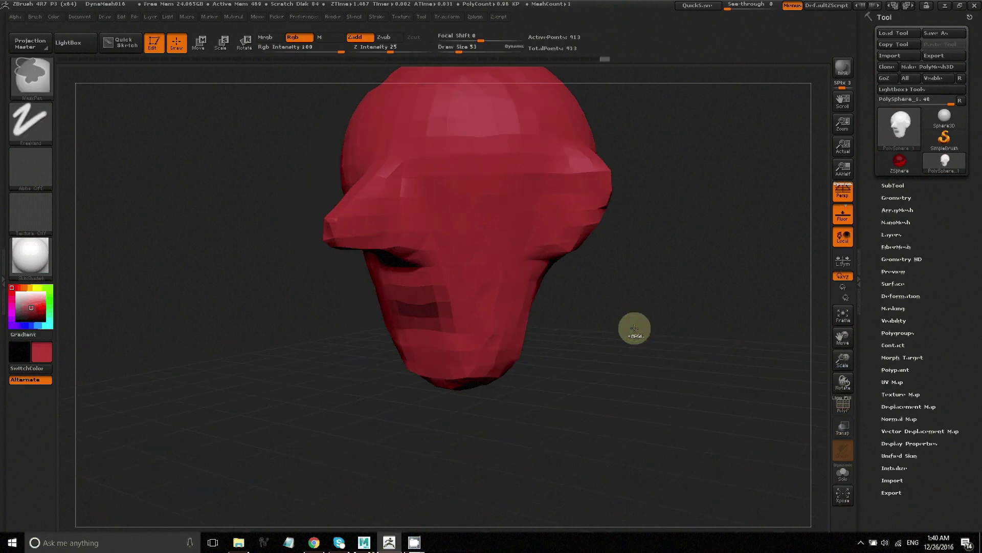
left_click(634, 328, "ctrl")
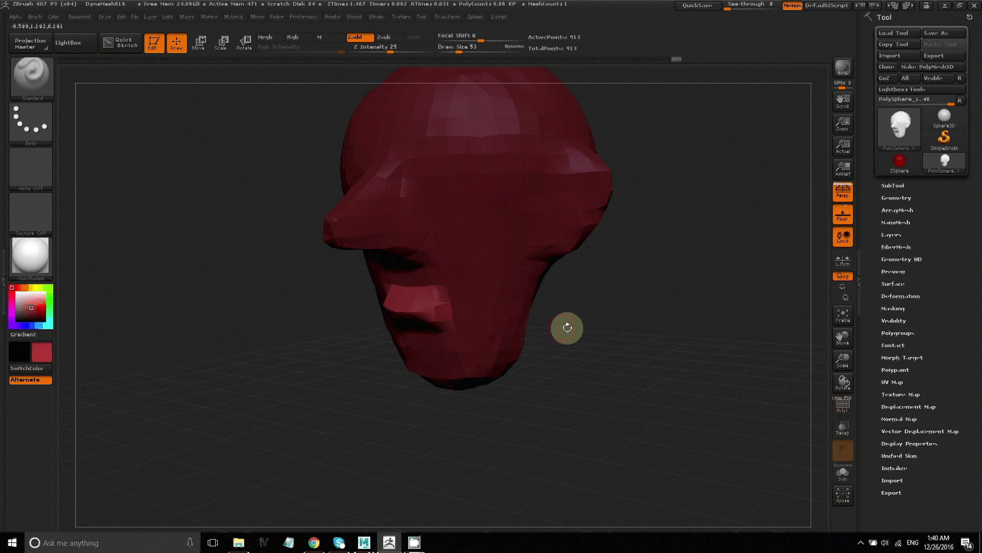
key("ctrl")
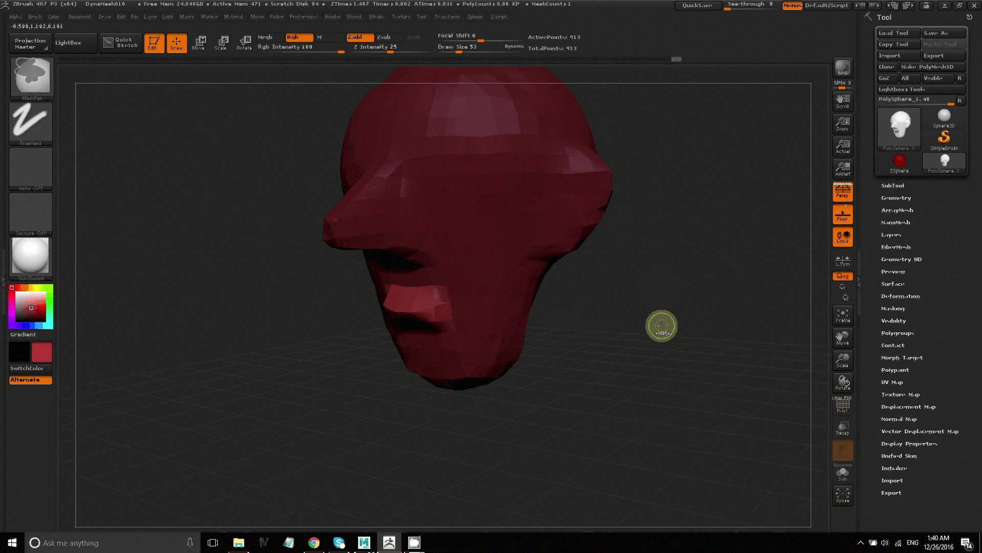
left_click(663, 326, "ctrl")
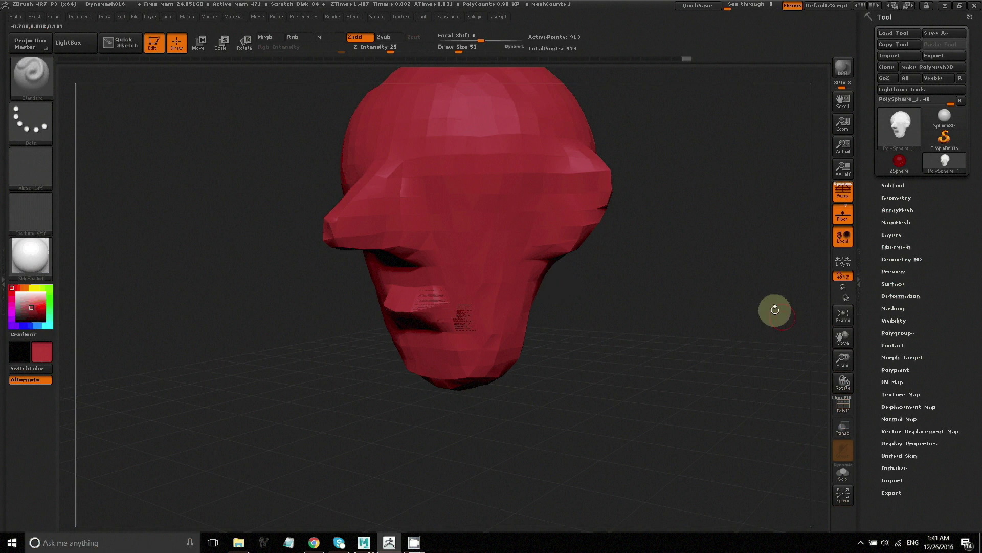
left_click_drag(665, 293, 754, 384, "ctrl")
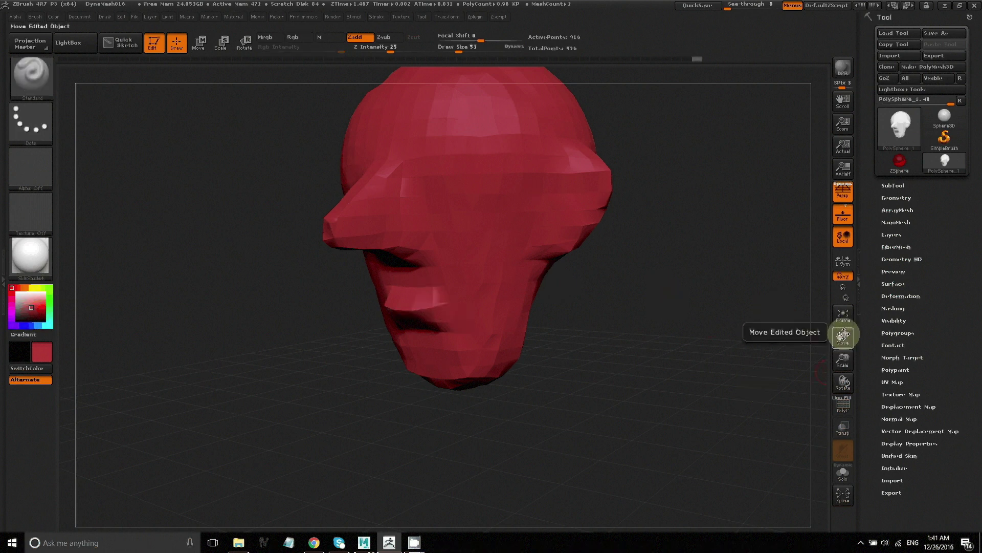
Step: Mask horizontal eye areas on both sides of the nose, enlarging the brush slightly to extend the mask
left_click_drag(843, 334, 638, 318)
key("ctrl")
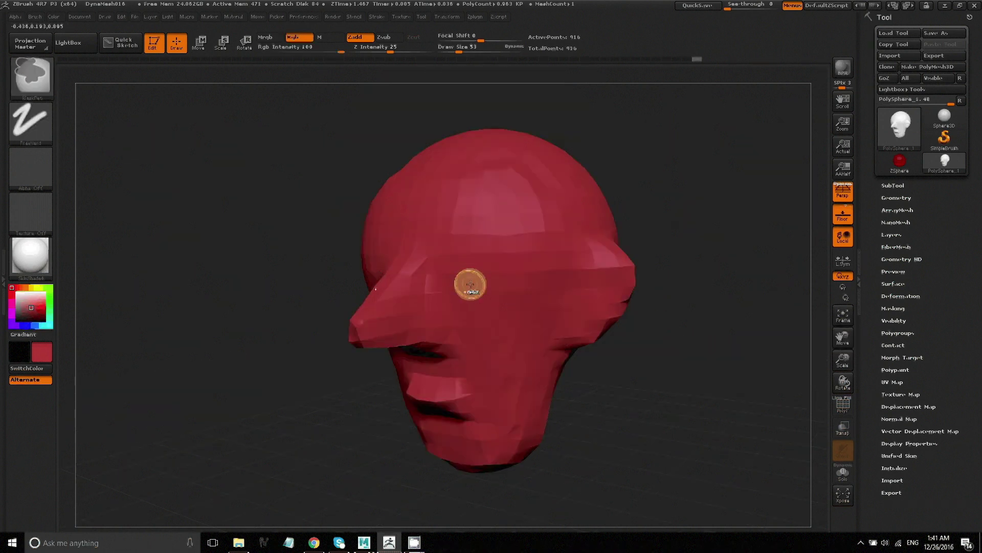
mouse_move(470, 285)
left_mouse_down("ctrl")
mouse_move(520, 283)
mouse_move(462, 283)
left_mouse_up("ctrl")
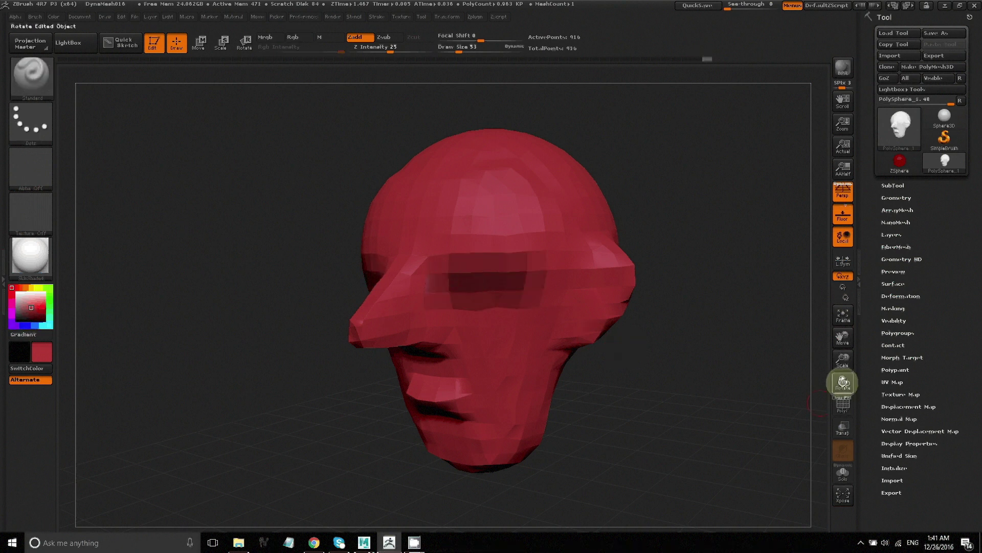
left_click_drag(843, 382, 844, 388)
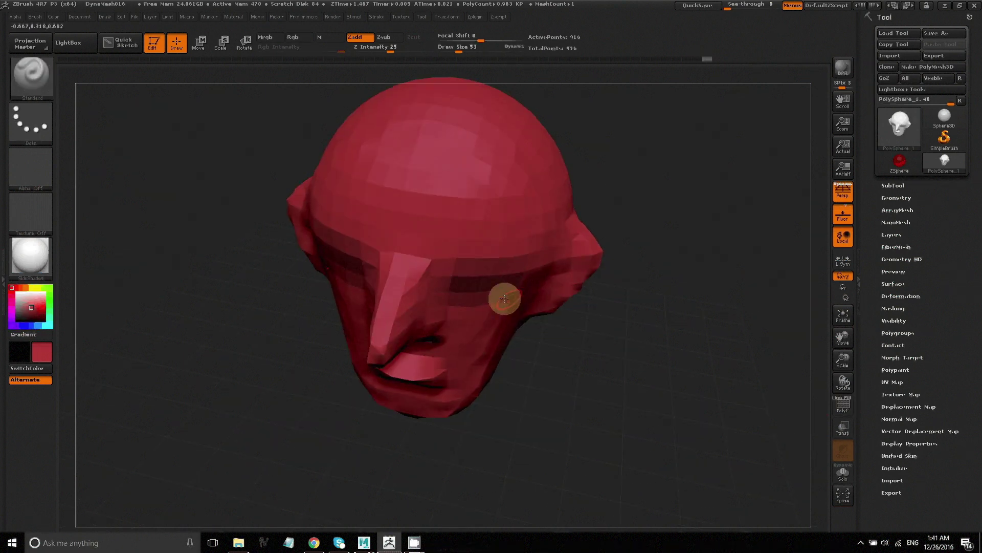
key("bracketright")
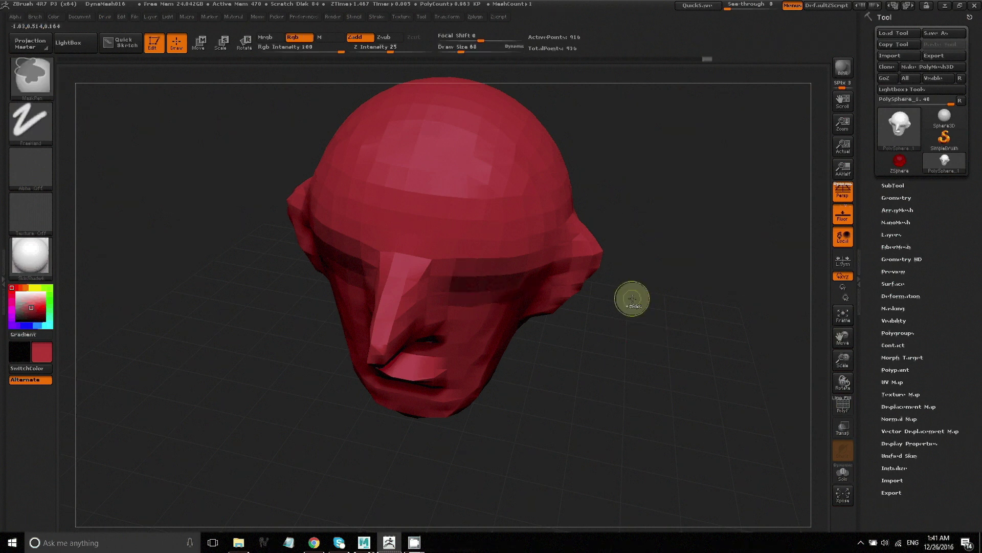
left_click_drag(632, 300, 642, 313, "ctrl")
left_click_drag(521, 292, 444, 272, "ctrl")
Step: Invert the eye mask and carve the unmasked areas inward into eye sockets with the Standard brush
left_click(655, 327, "ctrl")
mouse_move(515, 285)
left_mouse_down("alt")
mouse_move(500, 281)
mouse_move(508, 270)
left_mouse_up("alt")
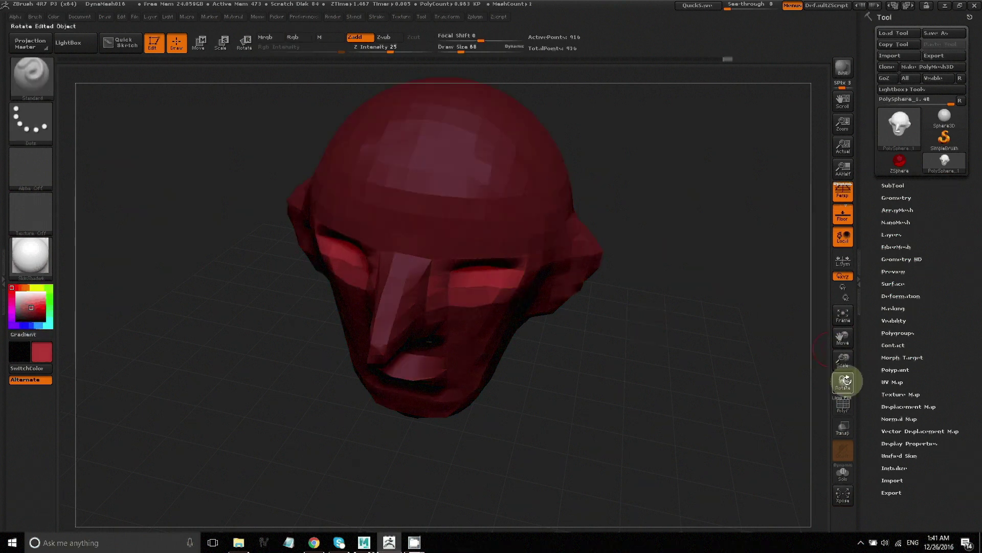
left_click_drag(843, 381, 487, 292)
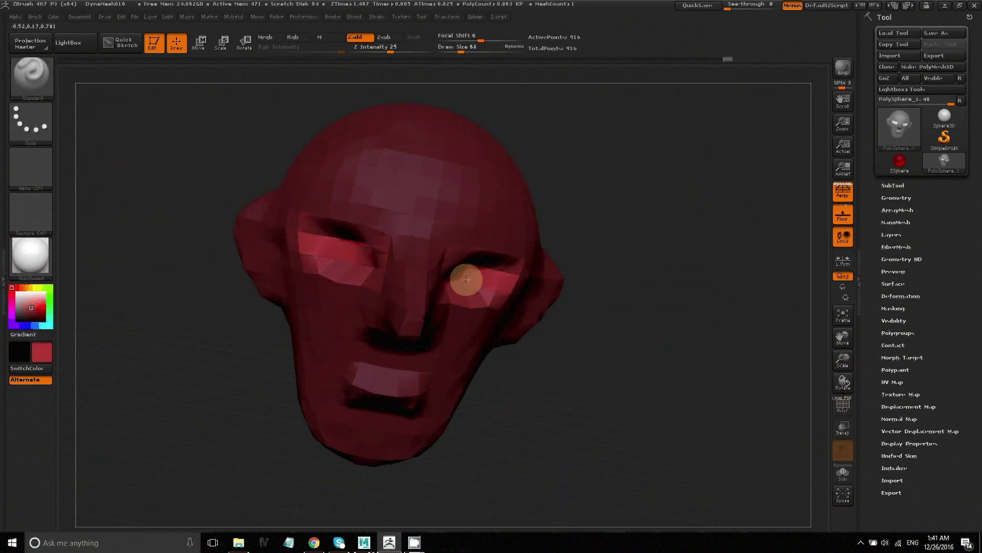
Step: Clear the mask around the eye sockets and recalculate the DynaMesh
key("ctrl")
left_click(660, 239, "ctrl")
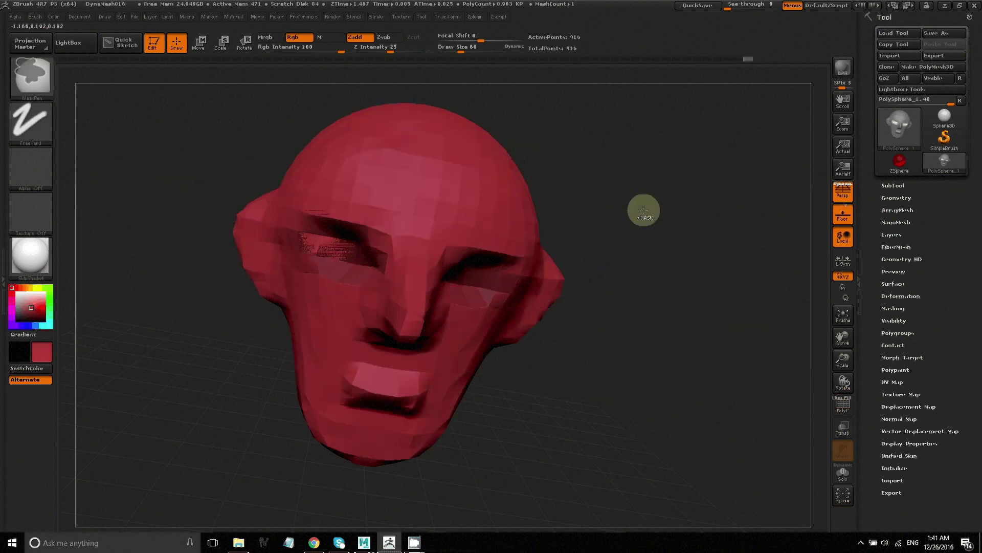
left_click_drag(644, 211, 670, 241, "ctrl")
left_click(671, 241, "ctrl")
left_click(654, 230, "ctrl")
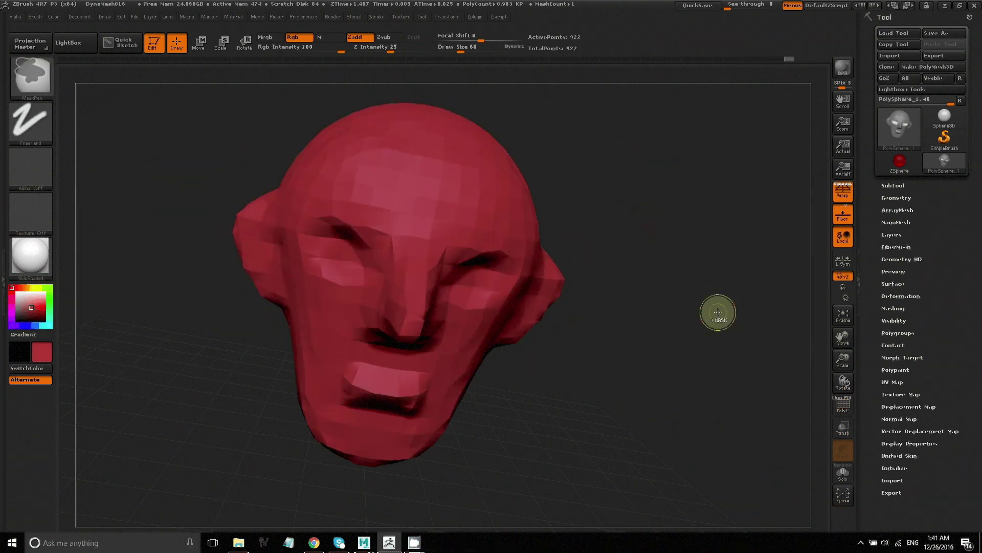
Step: Choose the ClayBuildup brush and open the DynaMesh settings, then recalculate the DynaMesh
mouse_move(843, 383)
left_mouse_down()
mouse_move(816, 391)
mouse_move(835, 392)
left_mouse_up()
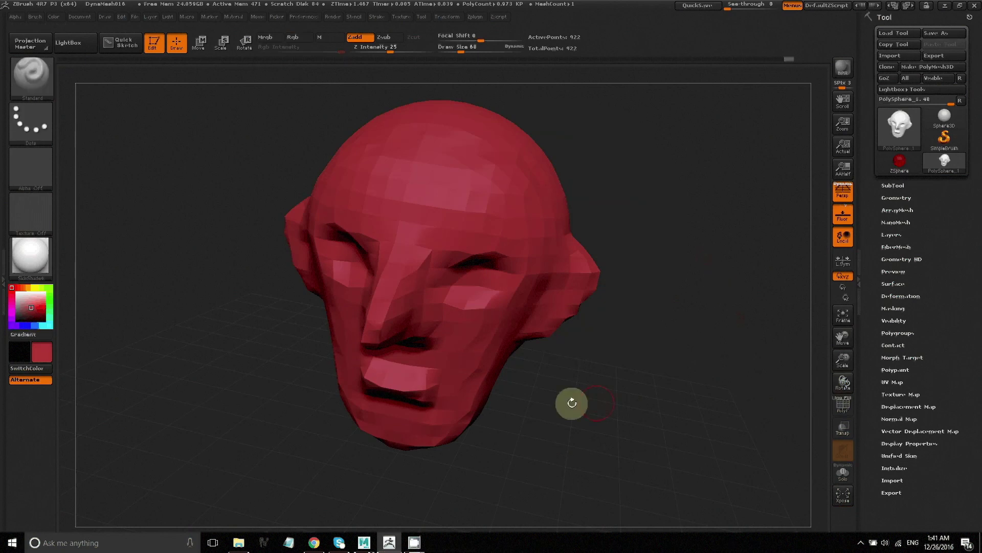
left_click(32, 75)
left_click(140, 87)
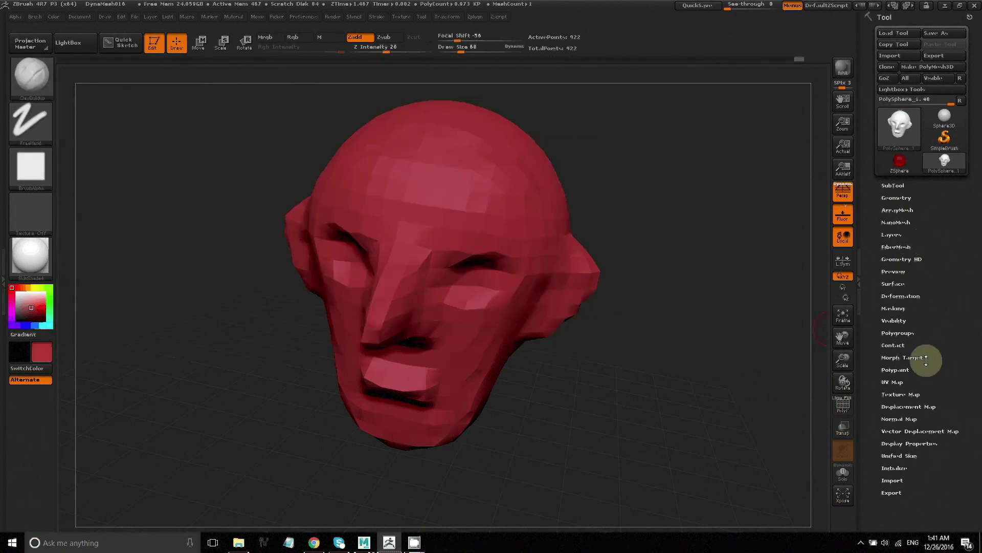
left_click(897, 197)
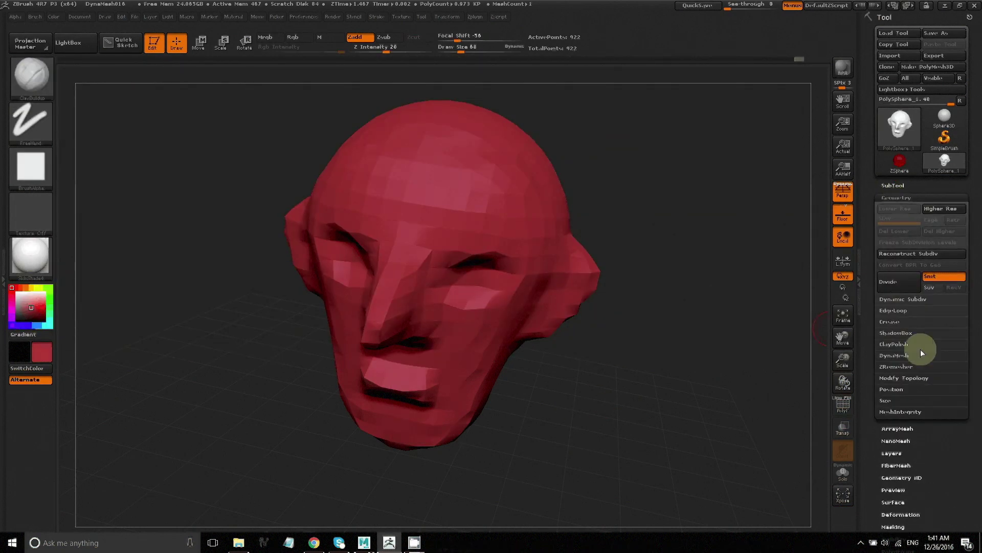
left_click(894, 356)
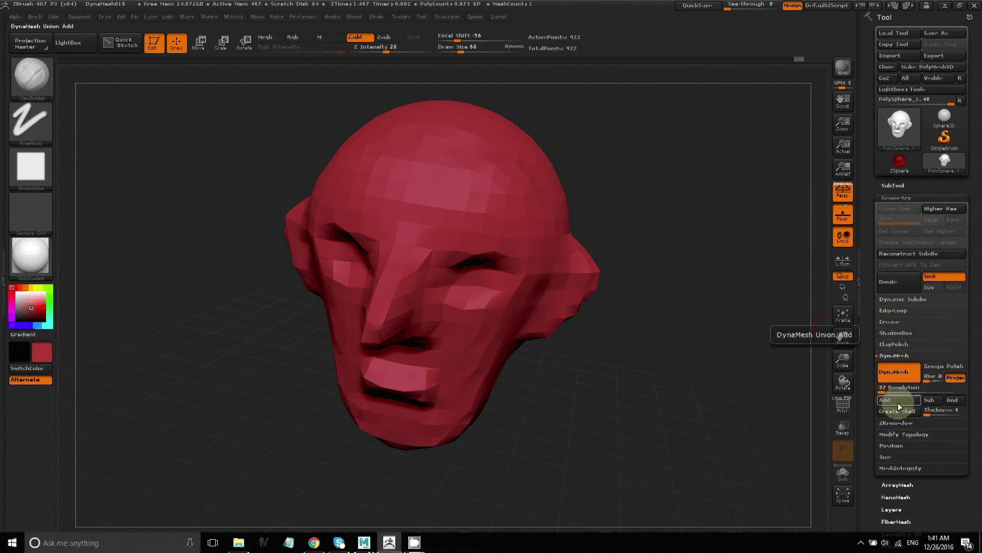
key("ctrl")
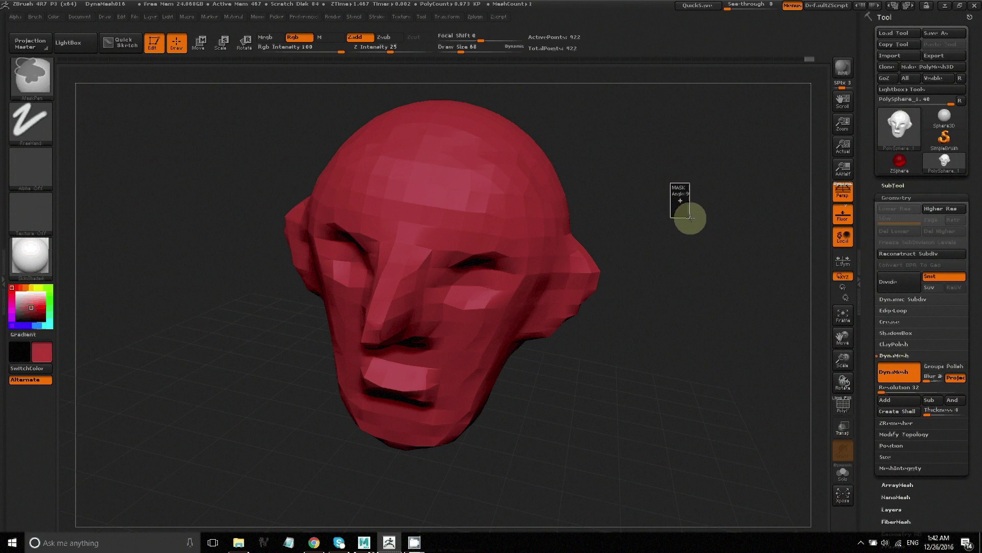
Step: Pull the brow ridge forward with the Move Topological brush at a draw size of 192
mouse_move(840, 373)
left_mouse_down()
mouse_move(862, 383)
mouse_move(851, 385)
left_mouse_up()
left_click(26, 83)
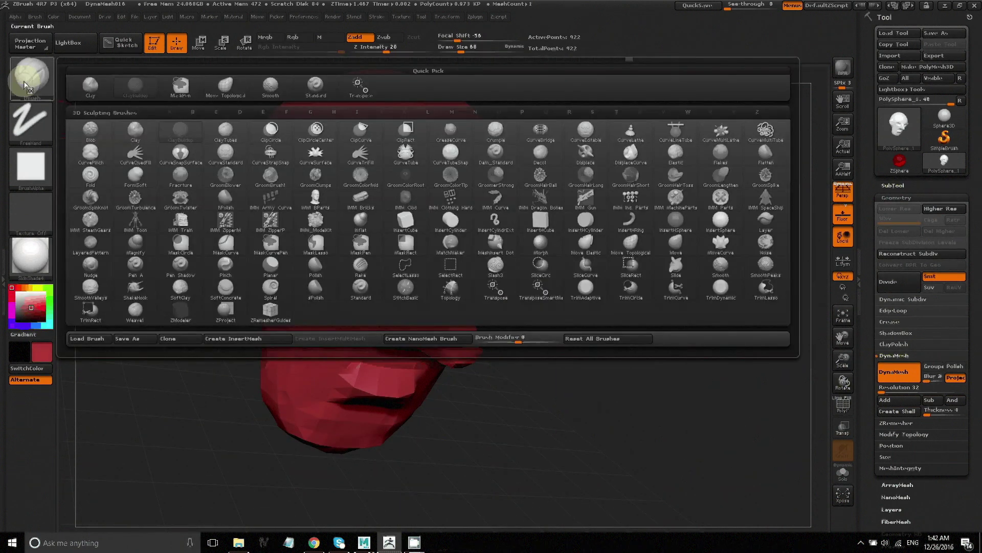
key("m")
left_click(226, 86)
key("s")
left_click_drag(405, 317, 411, 316)
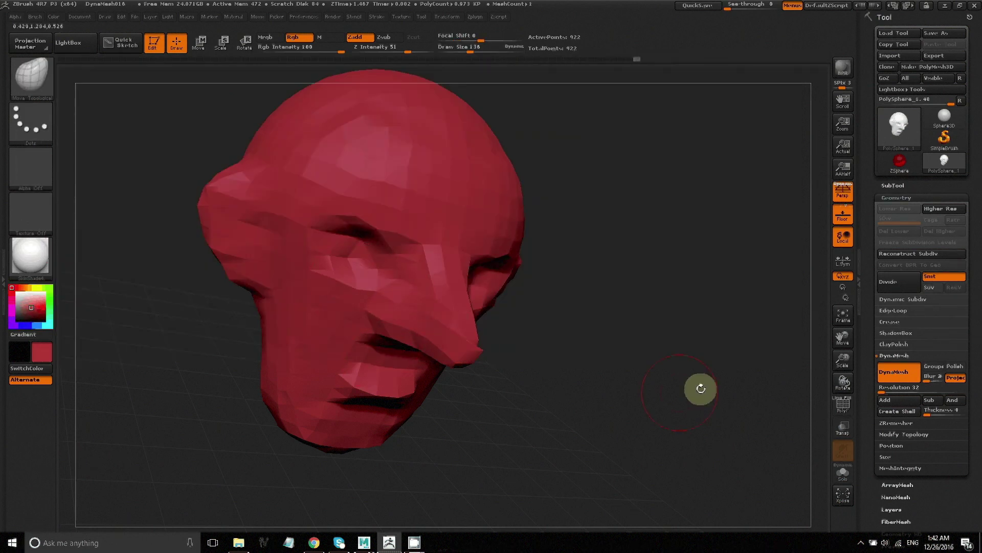
key("s")
left_click(291, 340)
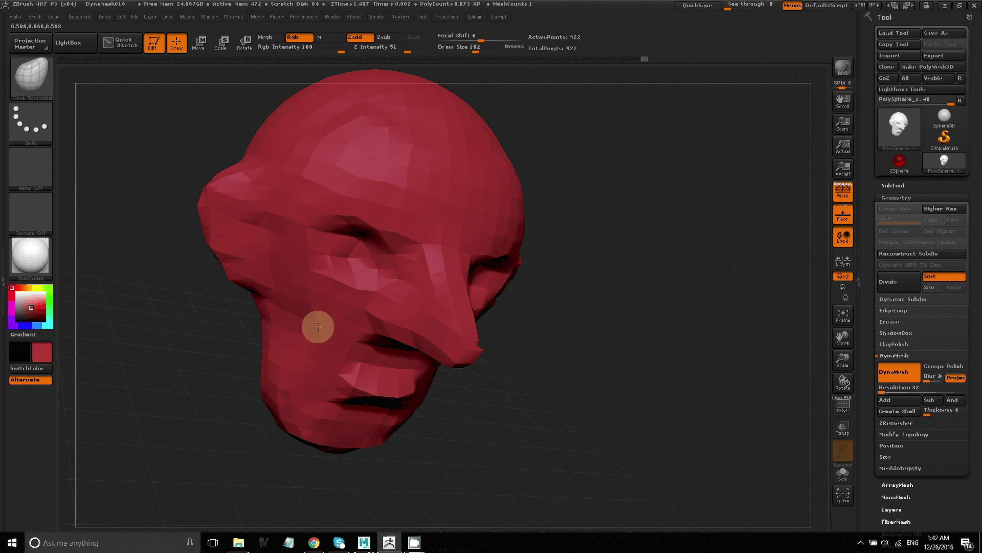
left_click_drag(839, 388, 782, 379)
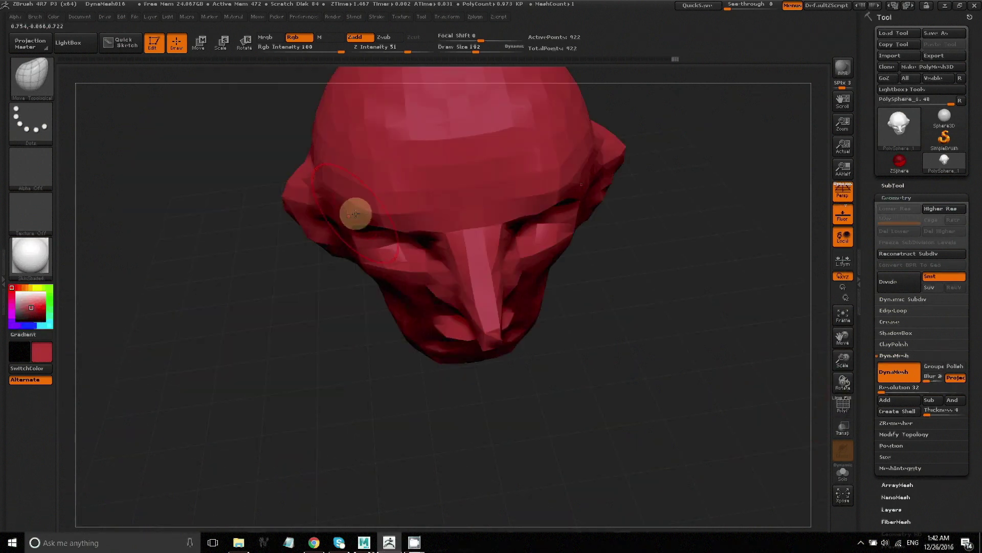
mouse_move(849, 398)
left_mouse_down()
mouse_move(851, 385)
mouse_move(818, 385)
left_mouse_up()
left_click_drag(401, 215, 445, 221)
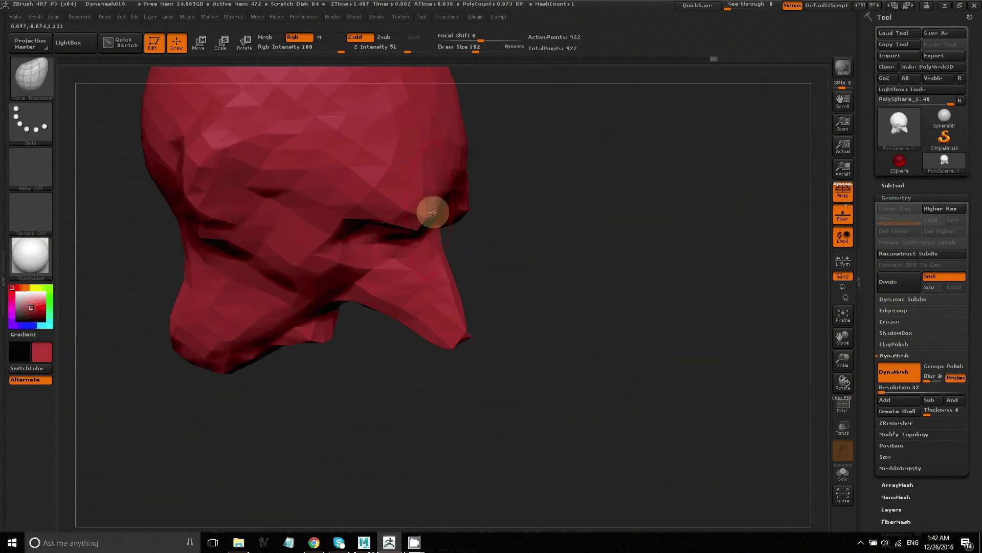
Step: Pull the chin forward in profile with the Move Topological brush and recalculate the DynaMesh
left_click_drag(843, 383, 839, 325)
left_click_drag(843, 383, 856, 417)
left_click_drag(335, 471, 404, 481)
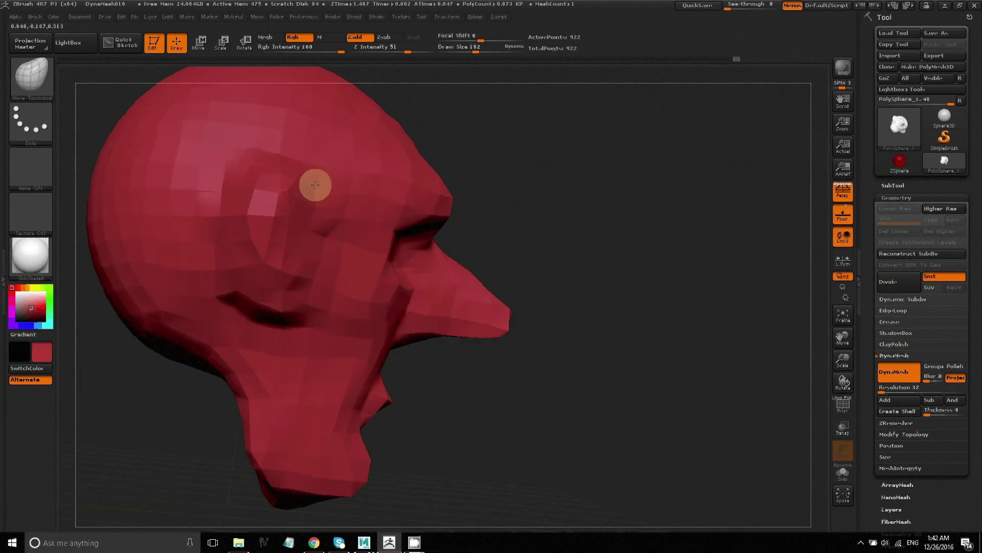
key("ctrl")
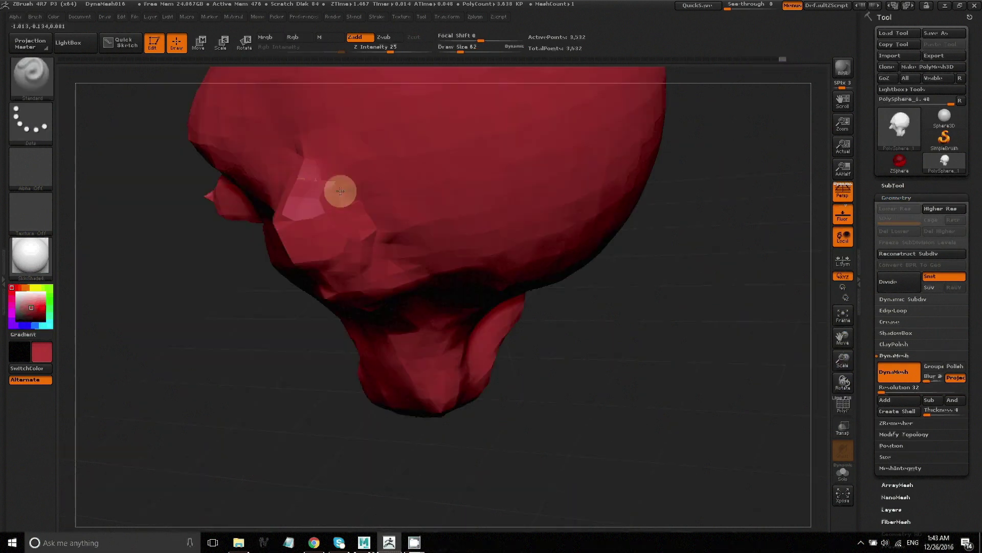
Step: Carve the inner hollows of the ears with the Standard brush at draw size 62, then recalculate the DynaMesh
mouse_move(339, 191)
left_mouse_down()
mouse_move(285, 190)
mouse_move(346, 215)
mouse_move(373, 290)
mouse_move(402, 307)
left_mouse_up()
left_click_drag(768, 383, 639, 328)
mouse_move(375, 248)
left_mouse_down()
mouse_move(439, 346)
mouse_move(432, 358)
mouse_move(419, 351)
left_mouse_up()
left_click_drag(851, 381, 404, 342)
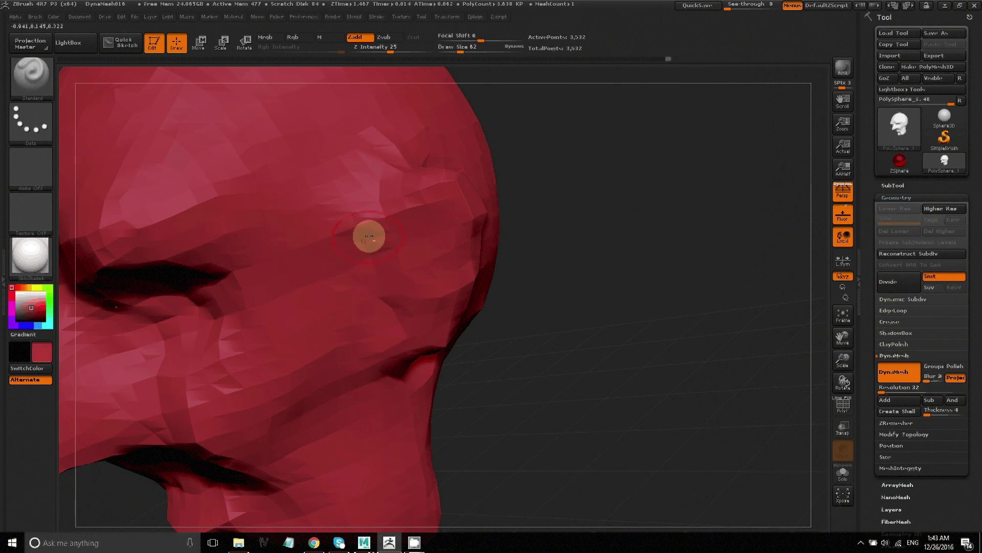
mouse_move(421, 269)
left_mouse_down()
mouse_move(417, 296)
mouse_move(420, 222)
left_mouse_up()
left_click_drag(589, 307, 716, 389, "ctrl")
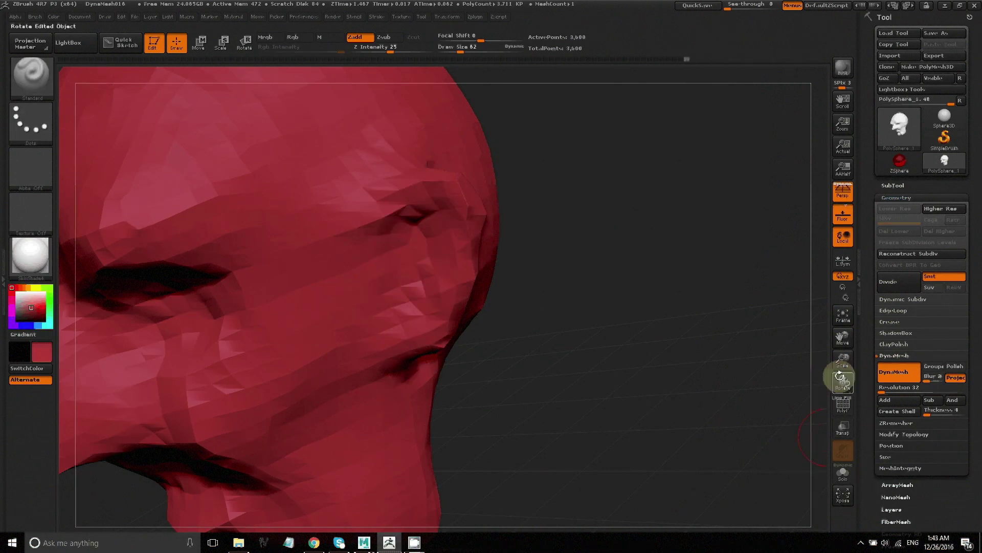
Step: Carve a crease where the ears meet the head with the Standard brush and recalculate the DynaMesh
left_click_drag(842, 377, 847, 386)
mouse_move(398, 171)
left_mouse_down()
mouse_move(401, 153)
mouse_move(364, 244)
mouse_move(365, 336)
left_mouse_up()
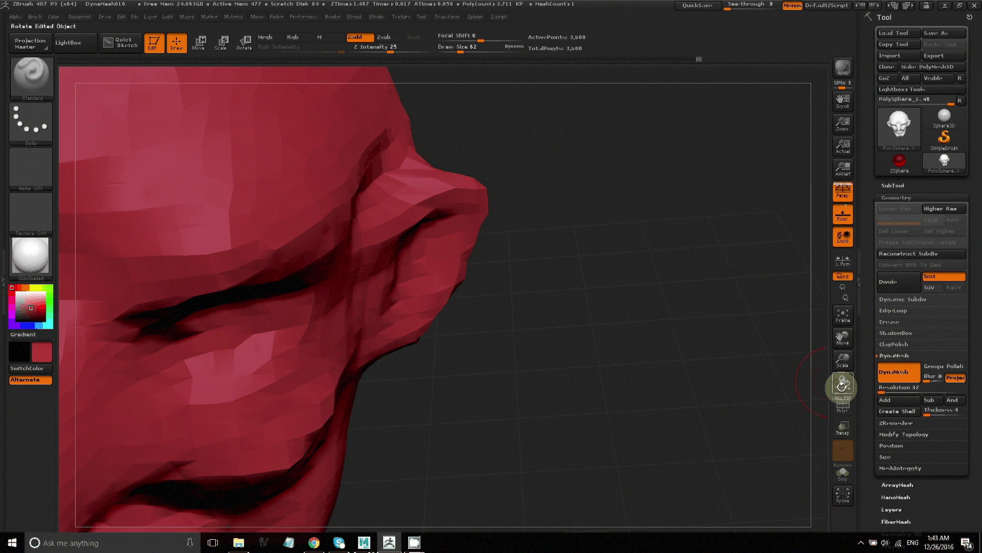
left_click_drag(843, 387, 850, 397)
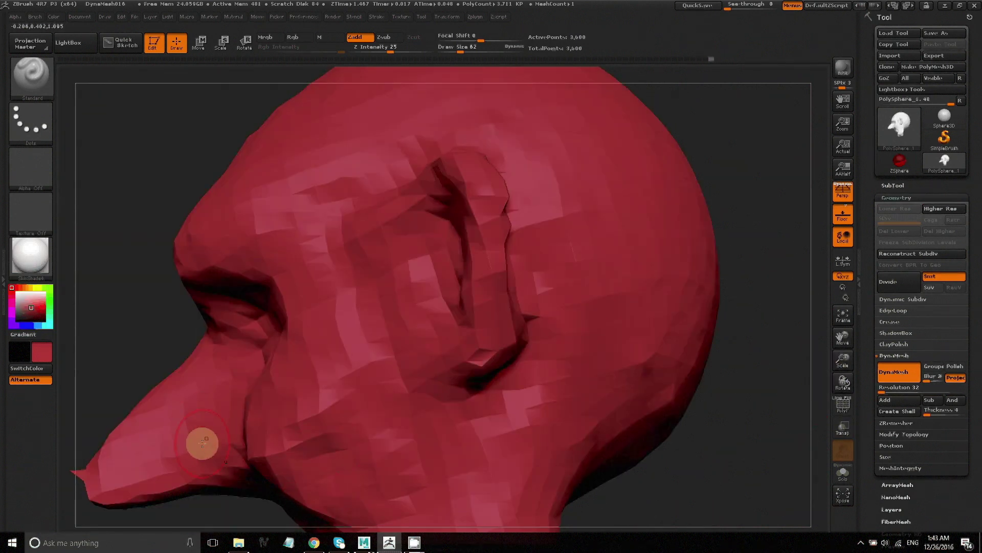
key("ctrl")
Step: Switch to the Move Topological brush and draw the chin below the lips farther forward
mouse_move(844, 381)
left_mouse_down()
mouse_move(865, 390)
mouse_move(839, 358)
mouse_move(710, 374)
left_mouse_up()
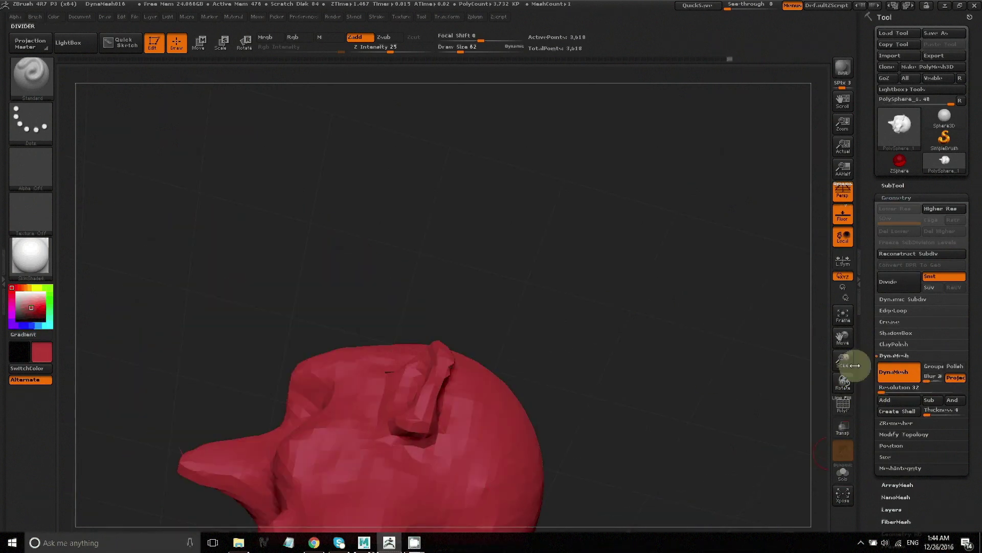
left_click_drag(851, 363, 467, 430)
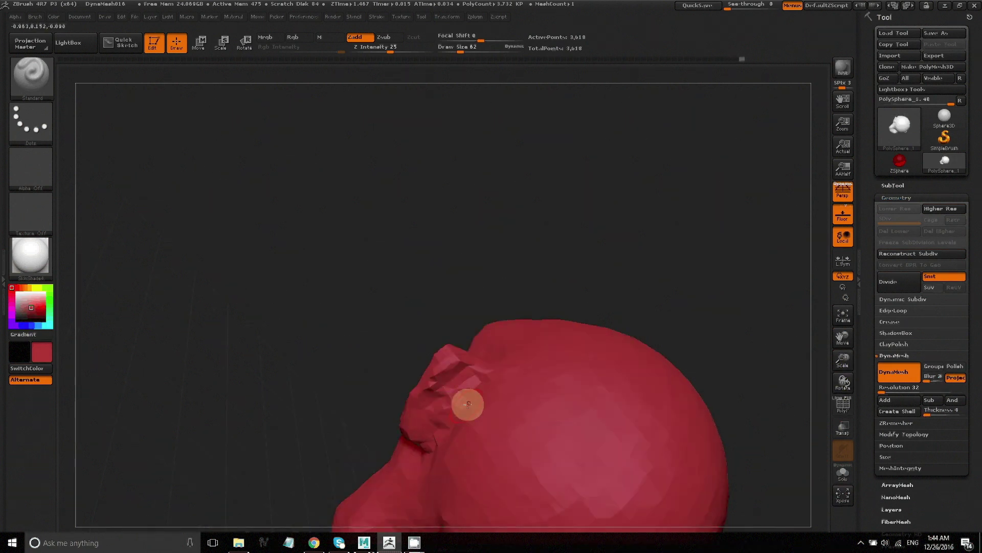
left_click(38, 70)
key("m")
key("t")
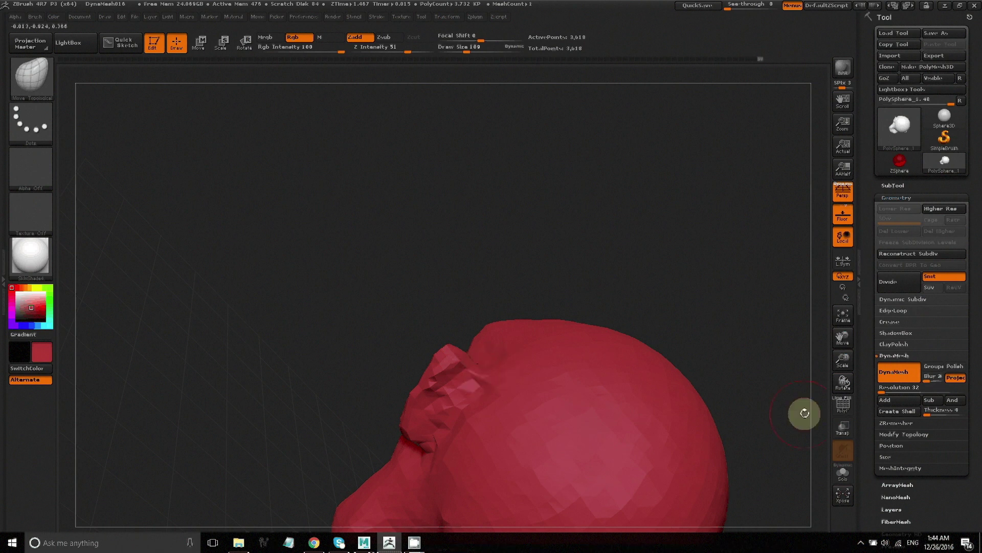
mouse_move(839, 385)
left_mouse_down("shift")
mouse_move(871, 417)
mouse_move(843, 383)
mouse_move(851, 421)
left_mouse_up("shift")
left_click_drag(842, 338, 881, 274)
mouse_move(837, 379)
left_mouse_down()
mouse_move(835, 388)
mouse_move(419, 326)
mouse_move(445, 363)
left_mouse_up()
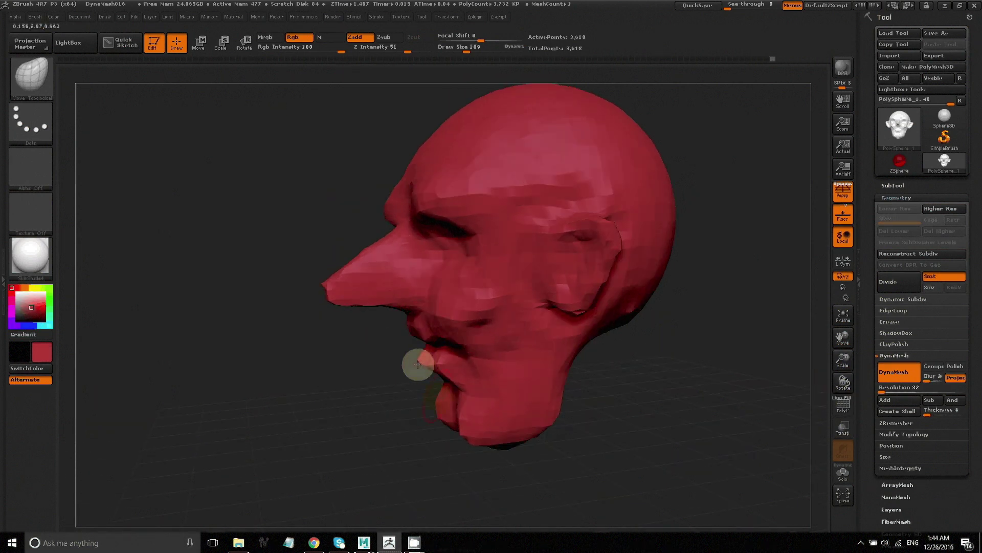
left_click_drag(449, 411, 400, 418)
Step: Reshape the side and tip of the nose by moving and smoothing, then recalculate the DynaMesh
left_click_drag(843, 383, 856, 410)
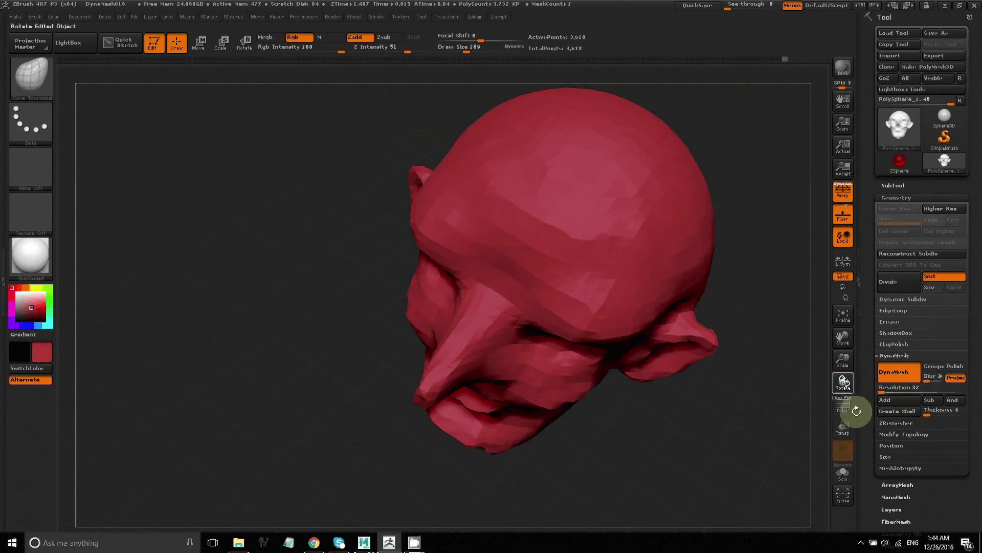
left_click_drag(480, 366, 504, 395)
left_click_drag(425, 396, 424, 403, "shift")
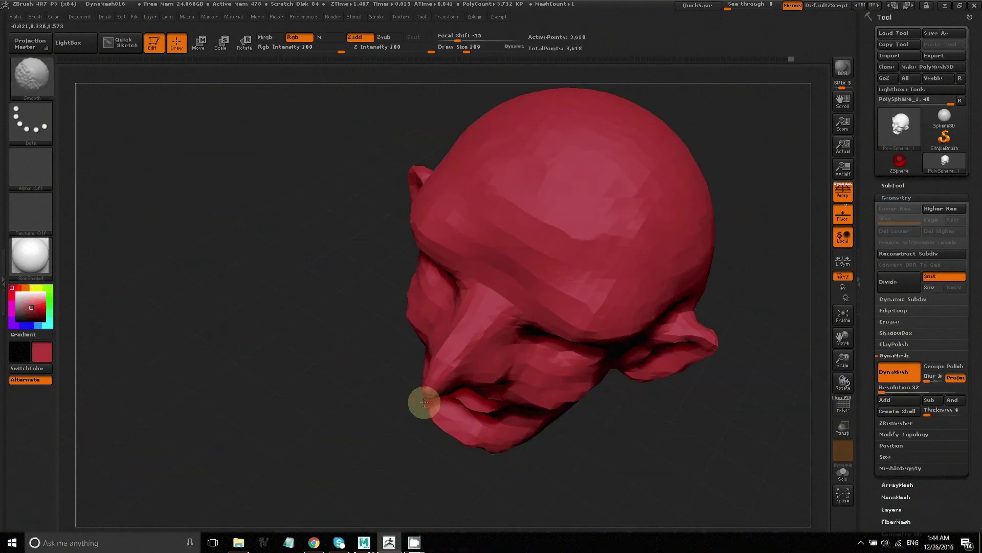
mouse_move(842, 390)
left_mouse_down()
mouse_move(825, 361)
mouse_move(842, 384)
mouse_move(825, 384)
mouse_move(844, 347)
left_mouse_up()
key("ctrl")
Step: Mask a neck area on the underside of the head behind the jaw, then invert the mask
left_click_drag(844, 386, 843, 357)
left_click(30, 77)
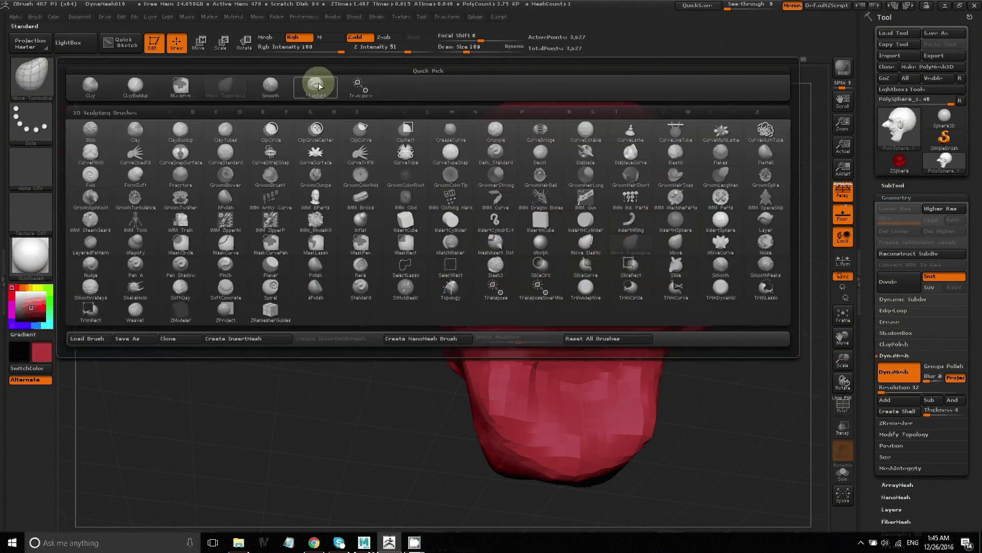
left_click(314, 85)
mouse_move(584, 307)
left_mouse_down("ctrl")
mouse_move(579, 345)
mouse_move(597, 345)
mouse_move(586, 358)
left_mouse_up("ctrl")
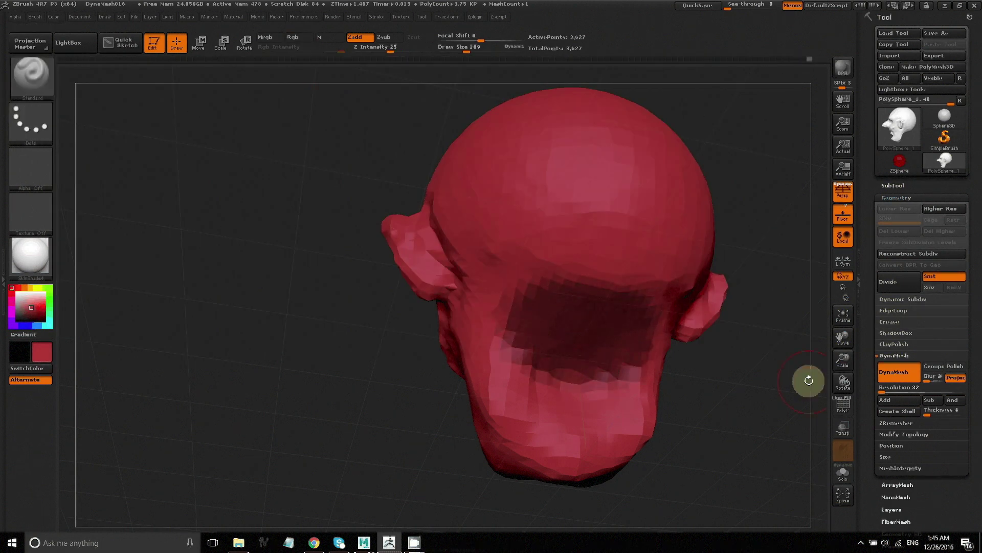
left_click_drag(839, 380, 761, 327)
left_click(761, 328, "ctrl")
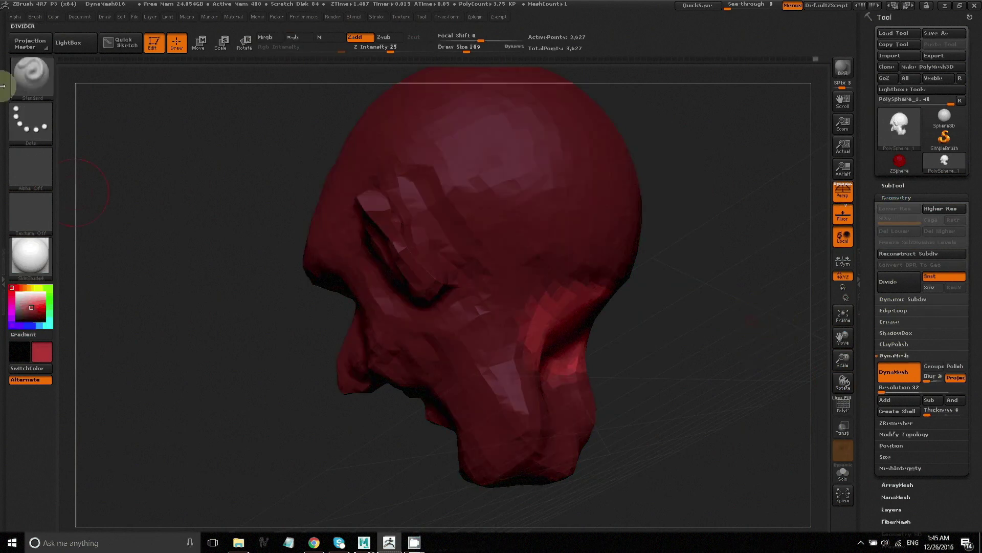
left_click(31, 84)
left_click(526, 207)
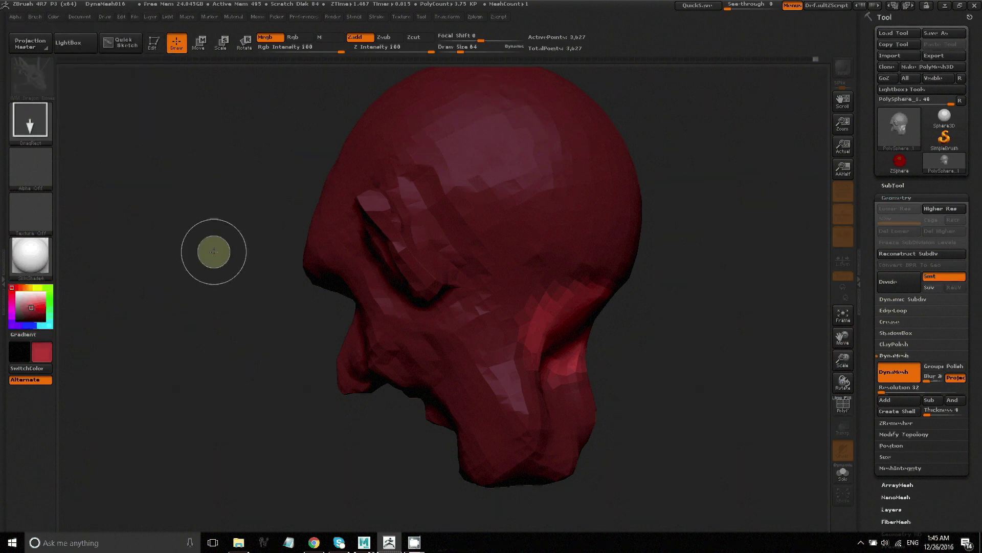
mouse_move(33, 81)
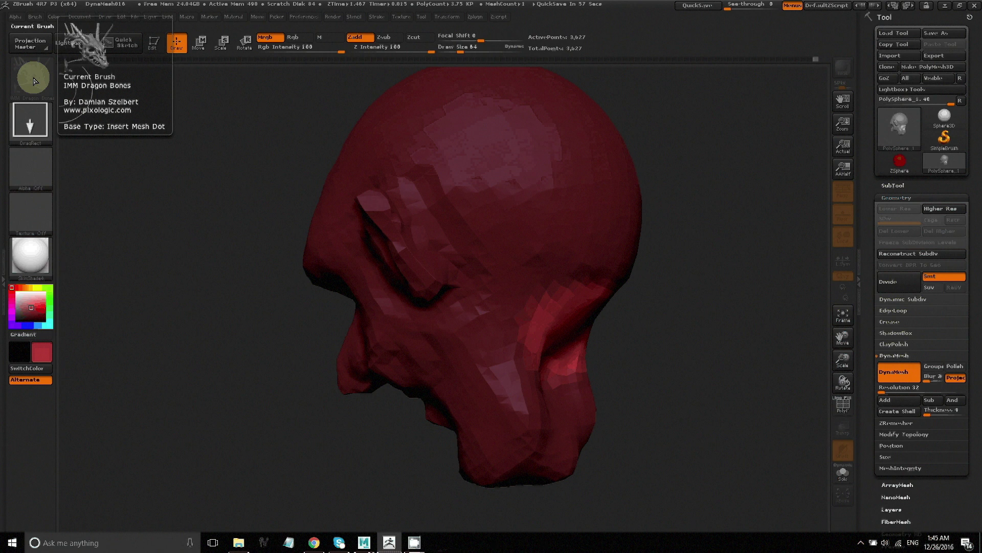
left_click(153, 46)
mouse_move(843, 382)
left_mouse_down()
mouse_move(868, 376)
mouse_move(785, 388)
mouse_move(849, 382)
left_mouse_up()
Step: Clear the canvas with a new document without saving changes, redraw the head and frame it in Edit mode
mouse_move(903, 136)
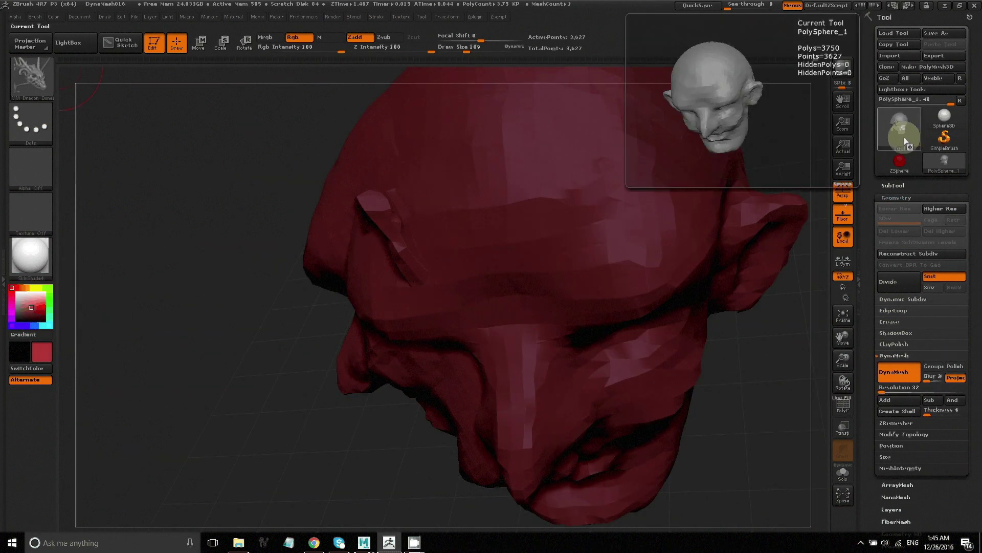
left_click(79, 16)
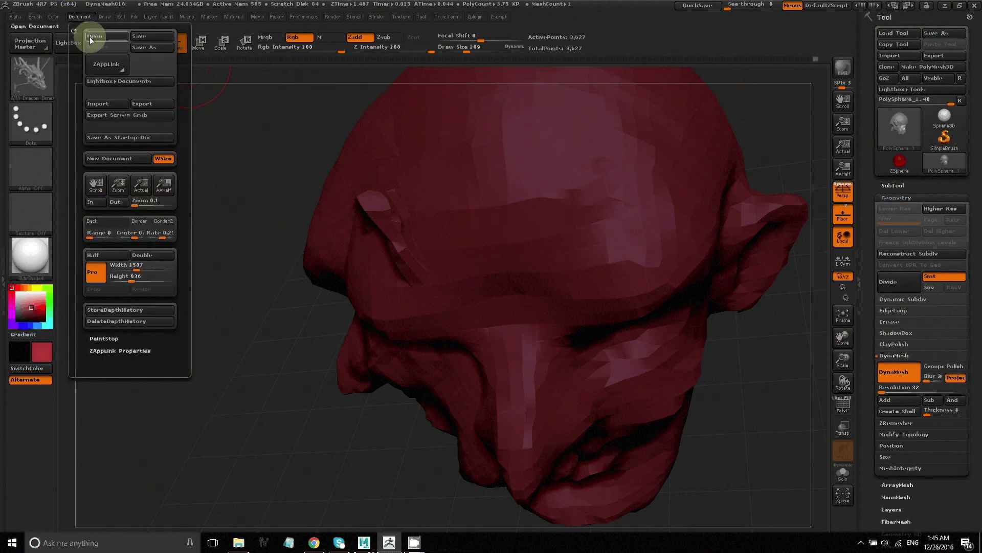
left_click(98, 160)
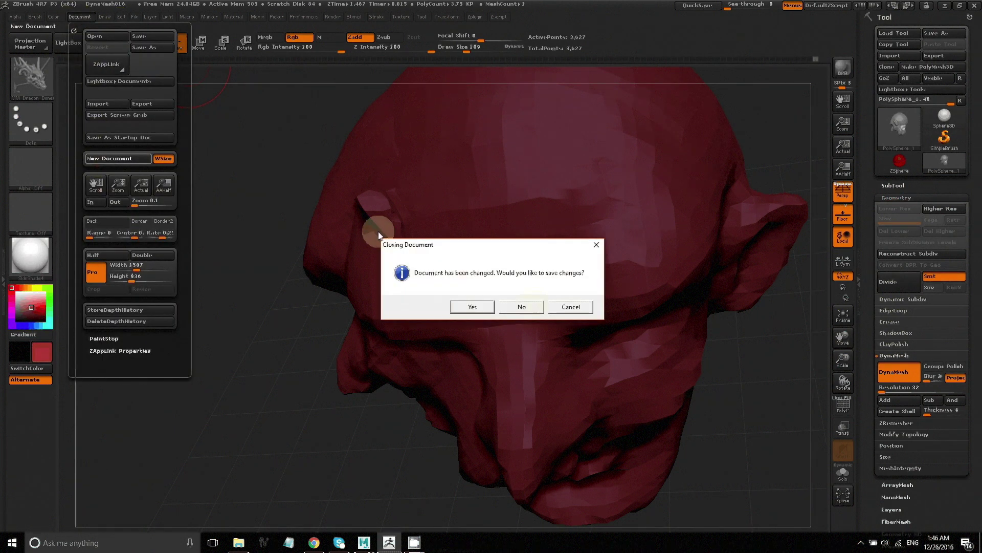
left_click(522, 307)
mouse_move(450, 307)
left_mouse_down()
mouse_move(489, 283)
mouse_move(451, 358)
left_mouse_up()
left_click(158, 49)
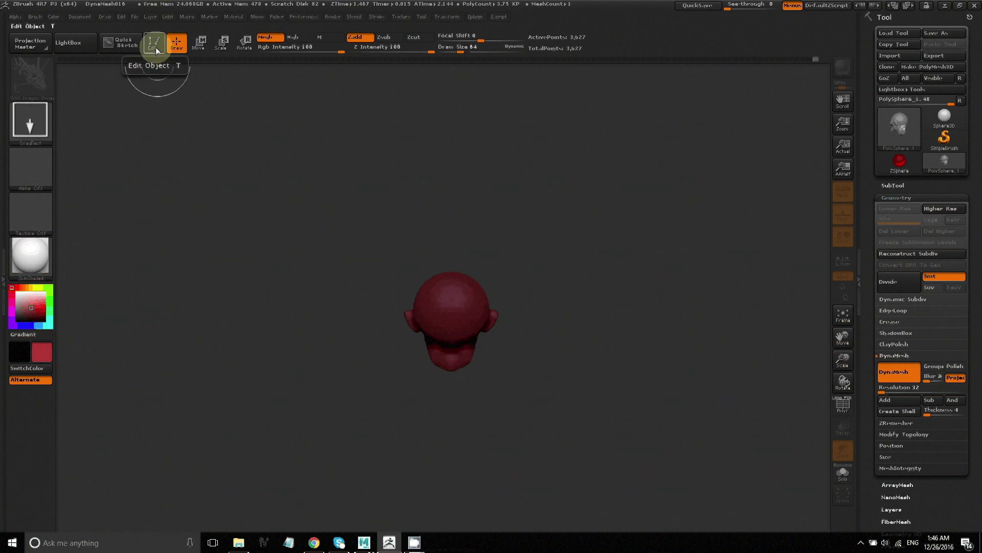
left_click(156, 49)
left_click(843, 319)
Step: Extrude the unmasked neck area downward using a Transpose move line drawn from the base of the skull
mouse_move(843, 383)
left_mouse_down()
mouse_move(873, 385)
mouse_move(893, 374)
mouse_move(825, 386)
mouse_move(810, 360)
mouse_move(842, 329)
mouse_move(842, 378)
mouse_move(51, 101)
left_mouse_up()
left_click(23, 73)
key("t")
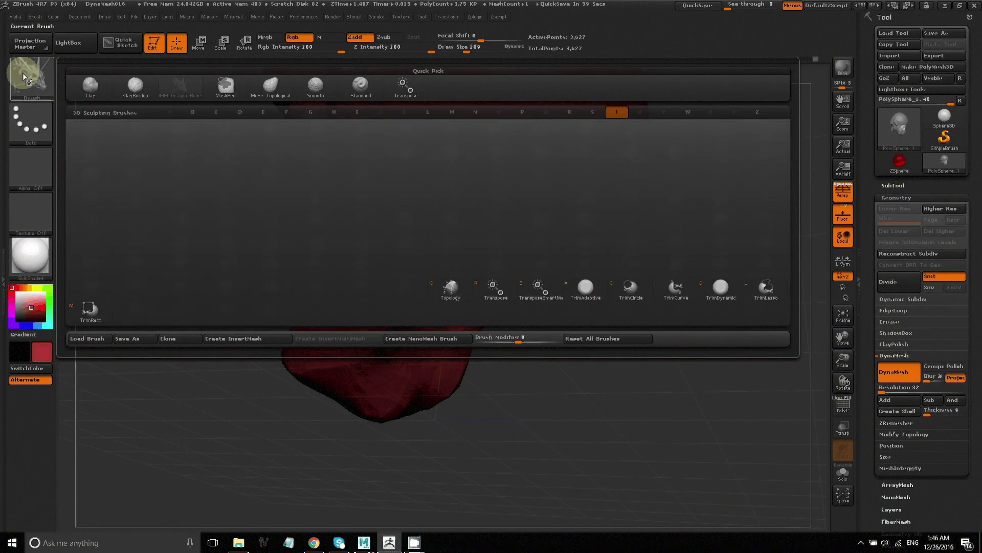
key("r")
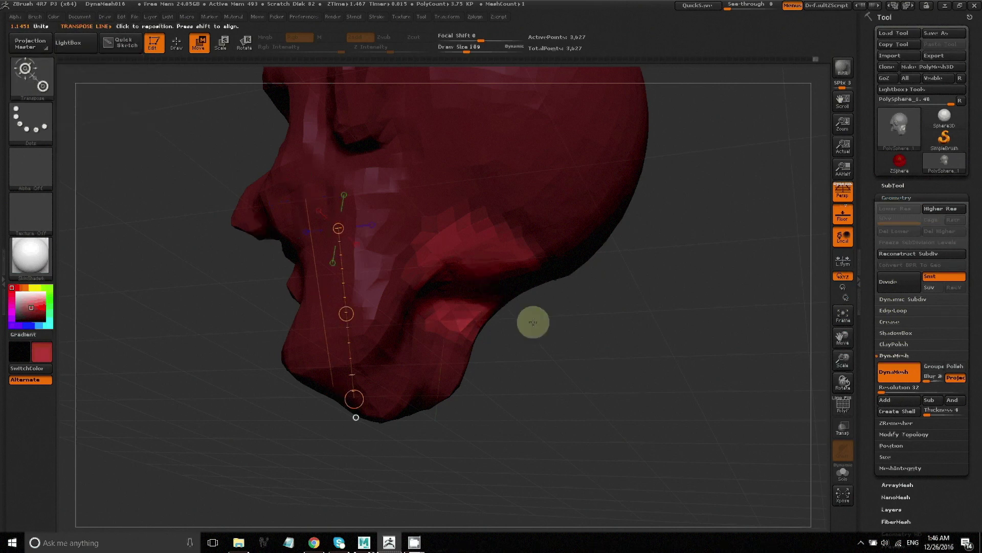
left_click_drag(832, 376, 657, 350)
mouse_move(493, 283)
left_mouse_down()
mouse_move(559, 410)
mouse_move(558, 472)
mouse_move(525, 528)
mouse_move(491, 528)
mouse_move(527, 519)
left_mouse_up()
left_click_drag(509, 392, 529, 472, "ctrl")
left_click_drag(508, 391, 524, 461, "ctrl")
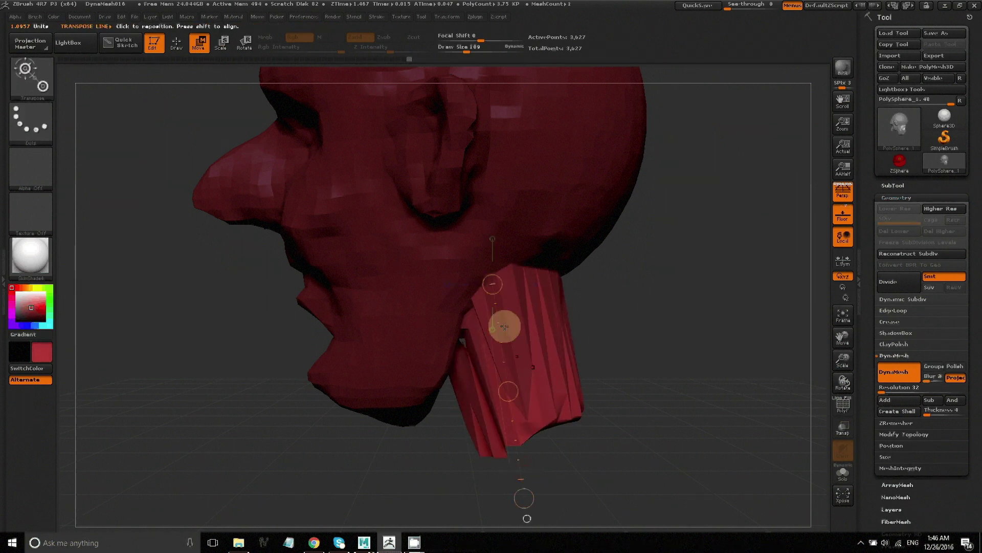
Step: Return to drawing mode after the neck extrusion and clear the mask from the head
left_click(40, 86)
left_click(361, 243)
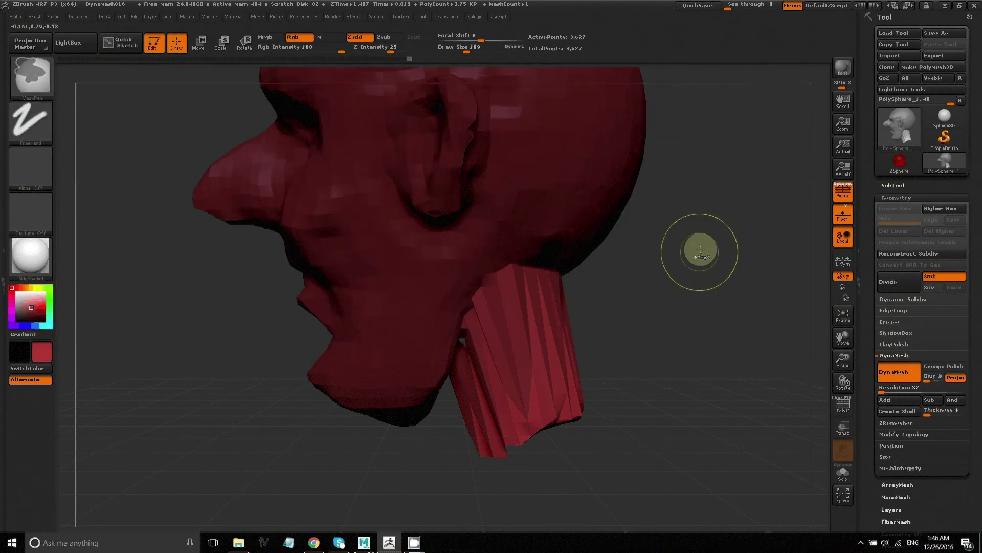
left_click_drag(703, 239, 720, 272, "ctrl")
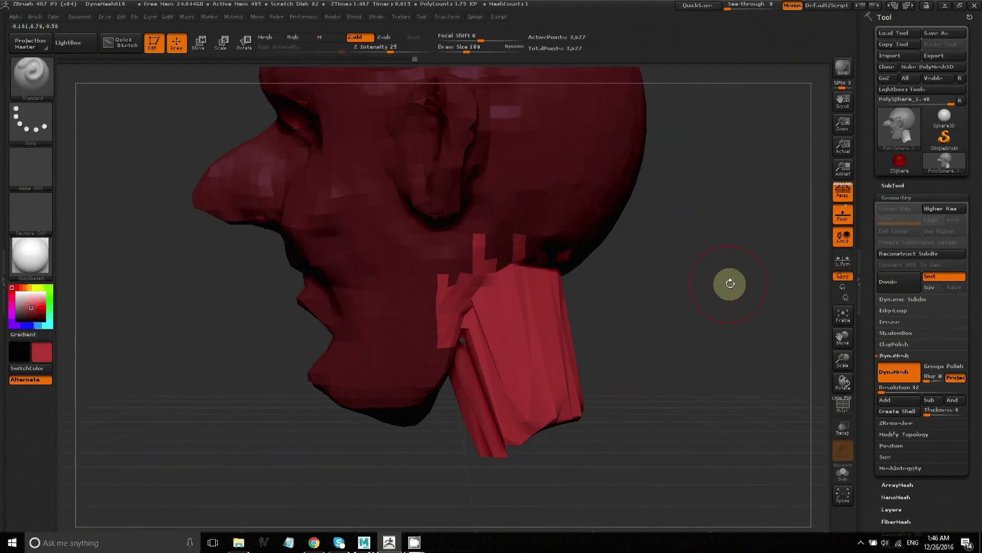
left_click(722, 269, "ctrl")
left_click(710, 260, "ctrl")
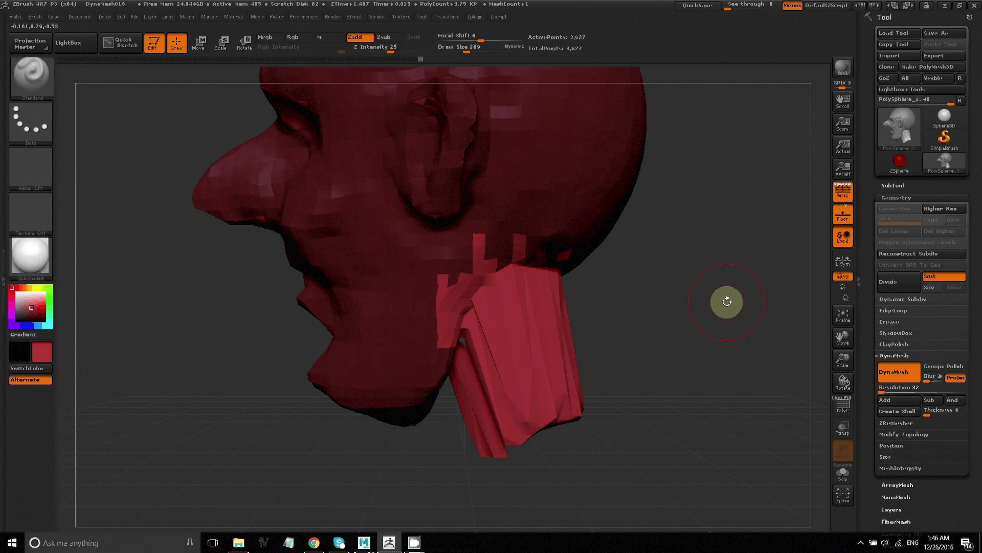
left_click(703, 294, "ctrl")
left_click_drag(668, 278, 770, 472, "ctrl")
Step: Recalculate the DynaMesh to rebuild the stretched polygons of the extruded neck
left_click_drag(842, 384, 876, 375)
left_click_drag(848, 335, 846, 312)
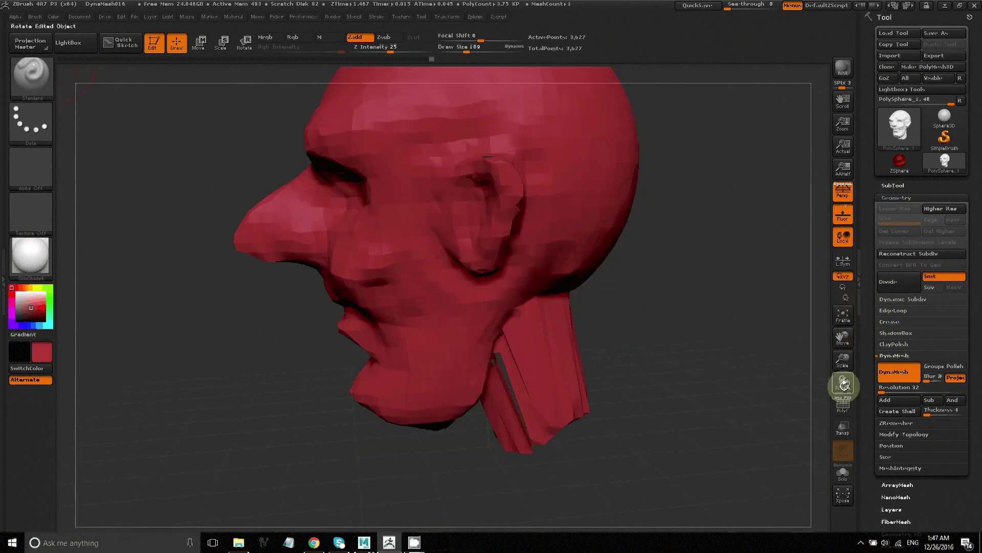
left_click_drag(845, 386, 840, 377)
left_click_drag(692, 297, 737, 375, "ctrl")
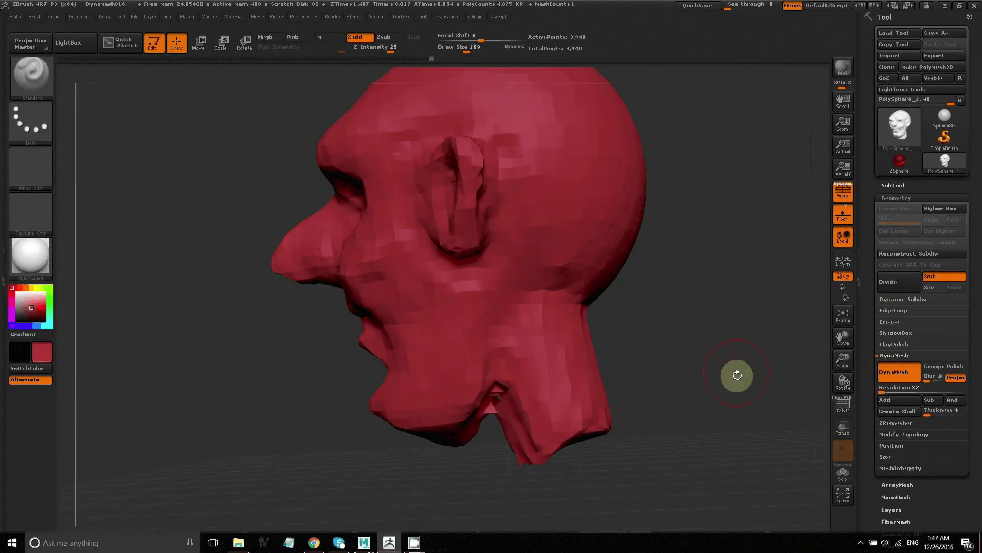
Step: Smooth the underside of the head where the neck meets the jaw
mouse_move(851, 385)
left_mouse_down()
mouse_move(853, 358)
mouse_move(839, 348)
left_mouse_up()
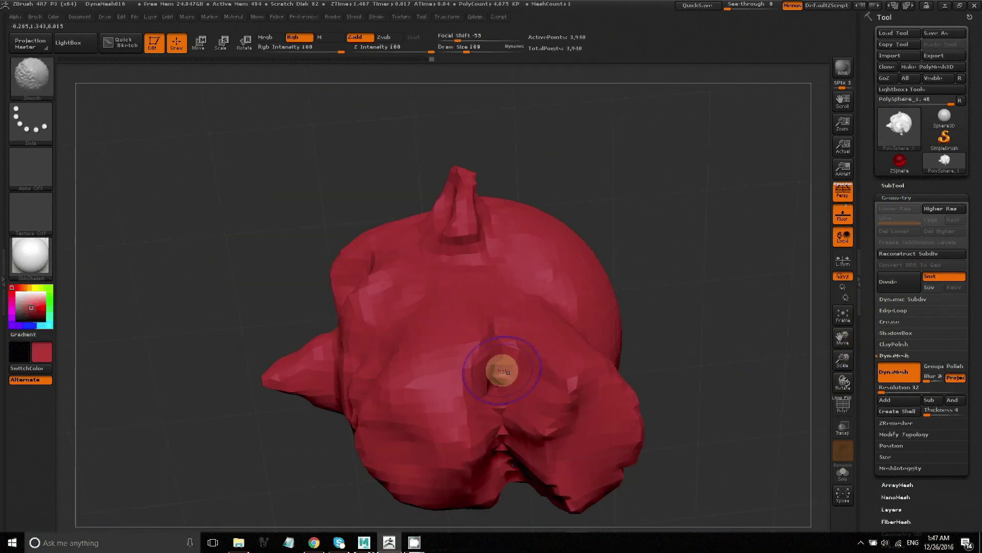
mouse_move(842, 383)
left_mouse_down()
mouse_move(845, 434)
mouse_move(847, 408)
left_mouse_up()
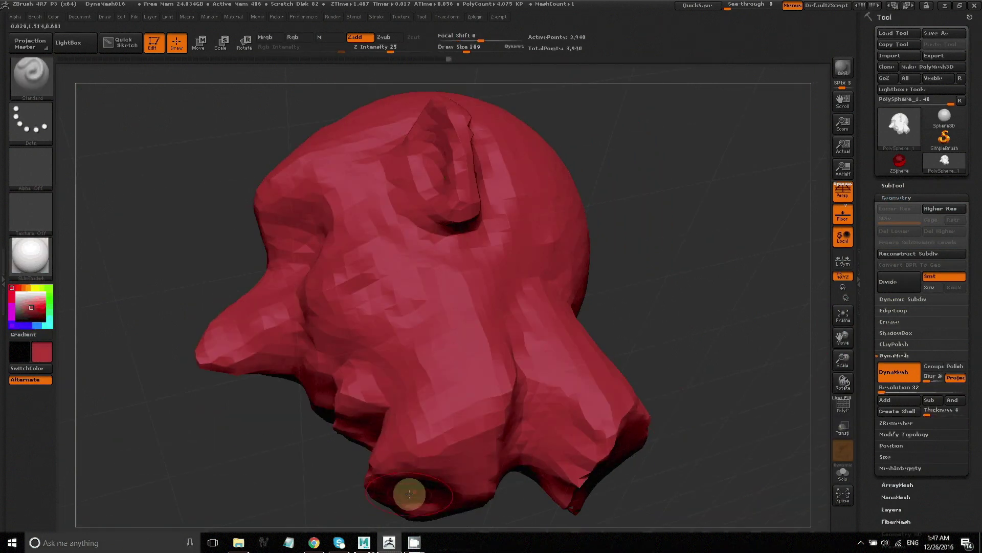
mouse_move(840, 386)
left_mouse_down()
mouse_move(865, 381)
mouse_move(833, 384)
left_mouse_up()
Step: Reshape the inner brows, eye sockets and mouth corners from the front with the Move Topological brush
key("b")
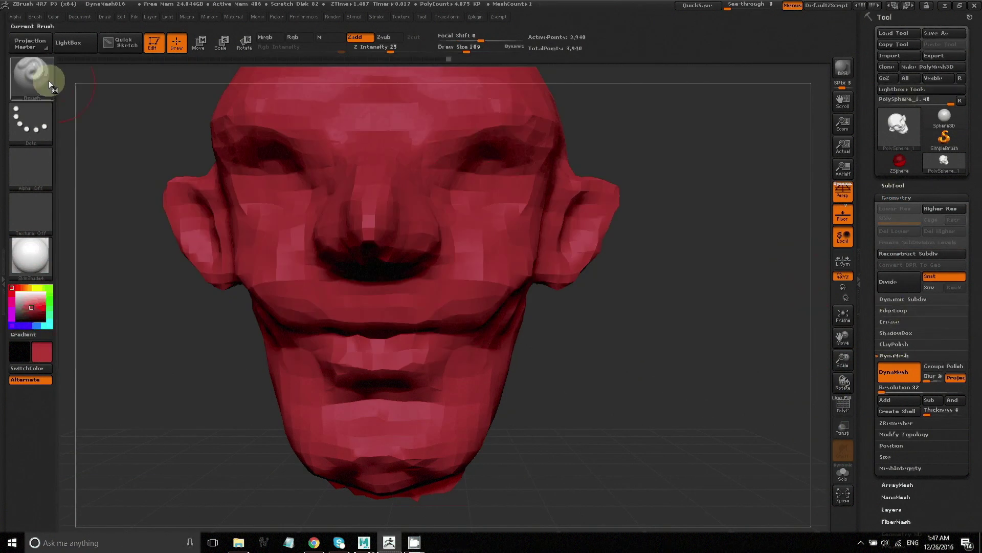
left_click(39, 78)
left_click(271, 85)
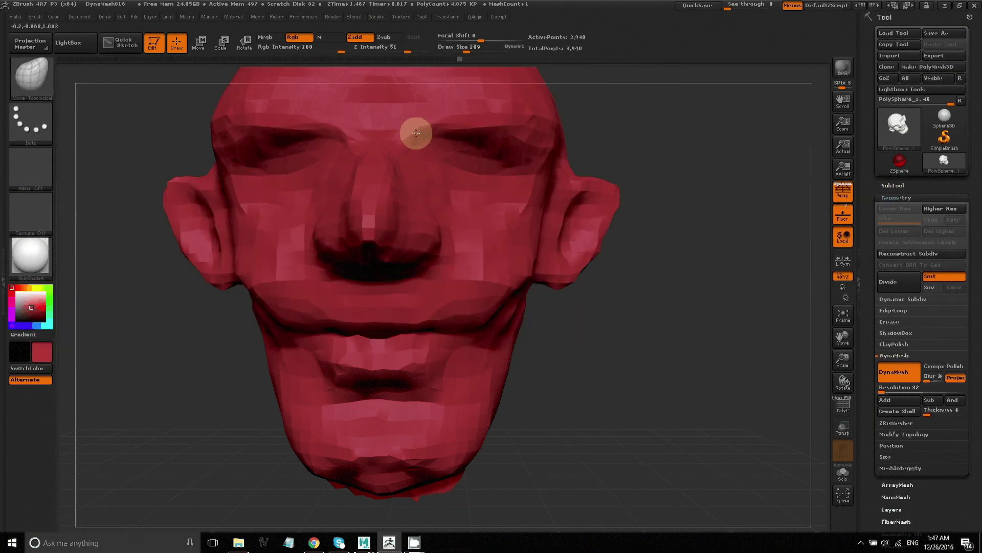
mouse_move(425, 142)
left_mouse_down()
mouse_move(443, 200)
mouse_move(421, 176)
left_mouse_up()
left_click_drag(482, 314, 491, 305)
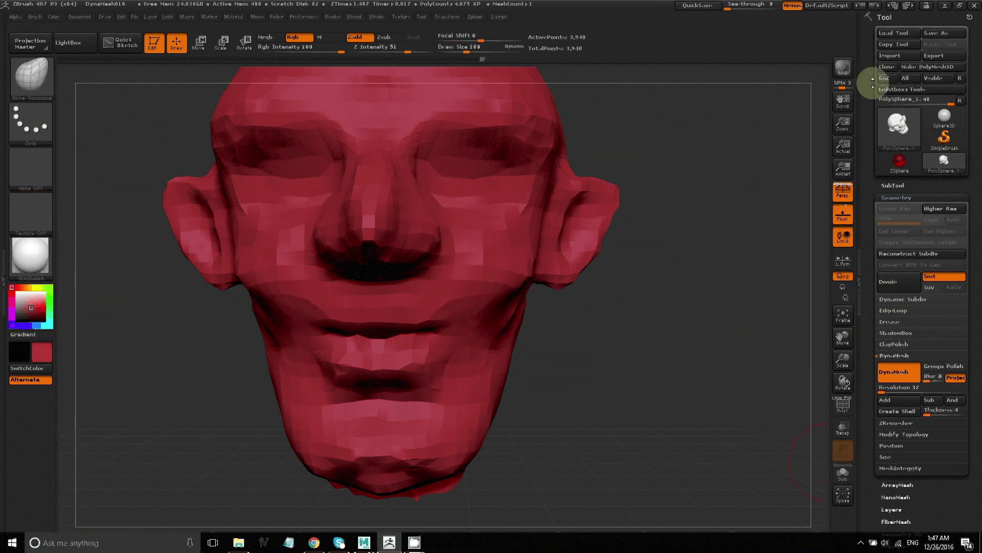
Step: Open the SubTool list and bring the head's subtool and the subtool management options into view
left_click(892, 185)
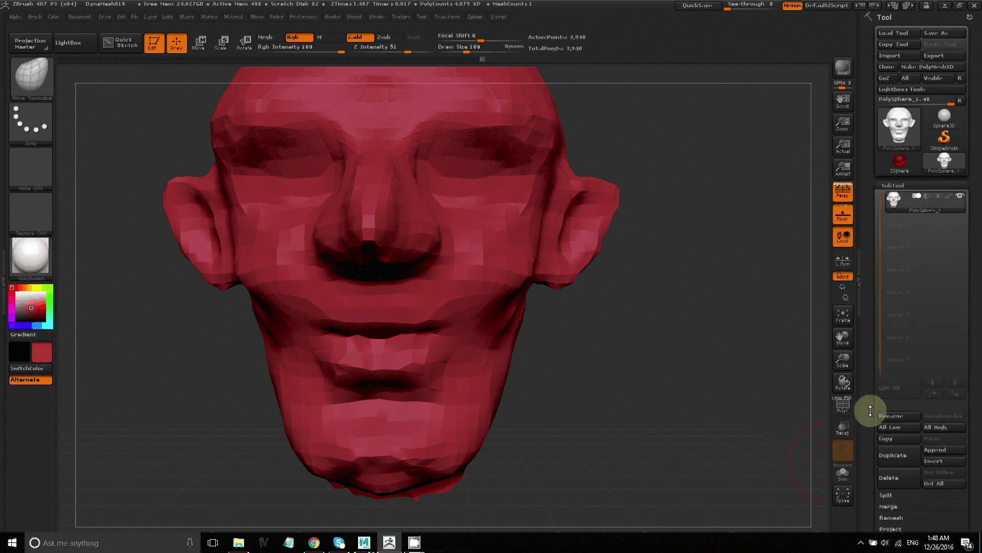
left_click_drag(871, 411, 873, 362)
mouse_move(944, 116)
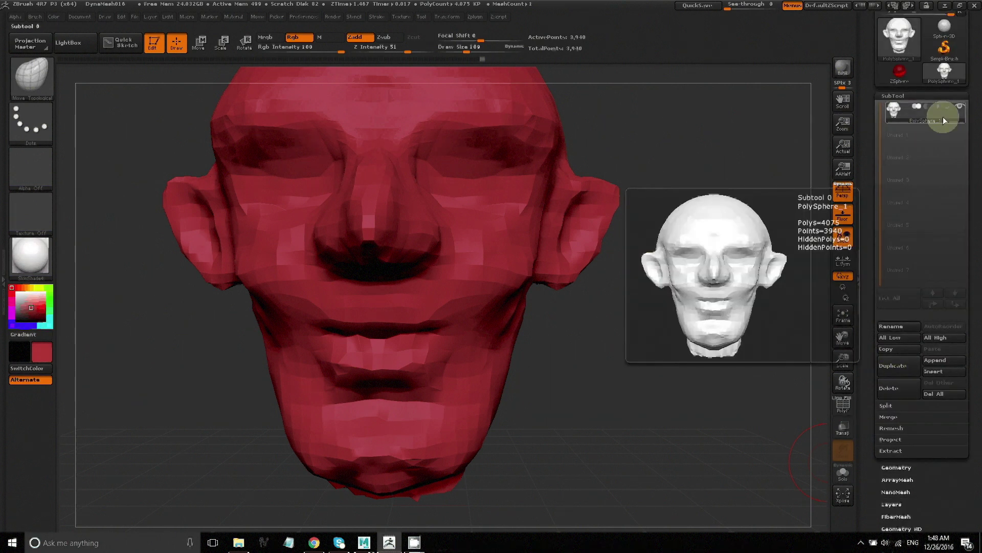